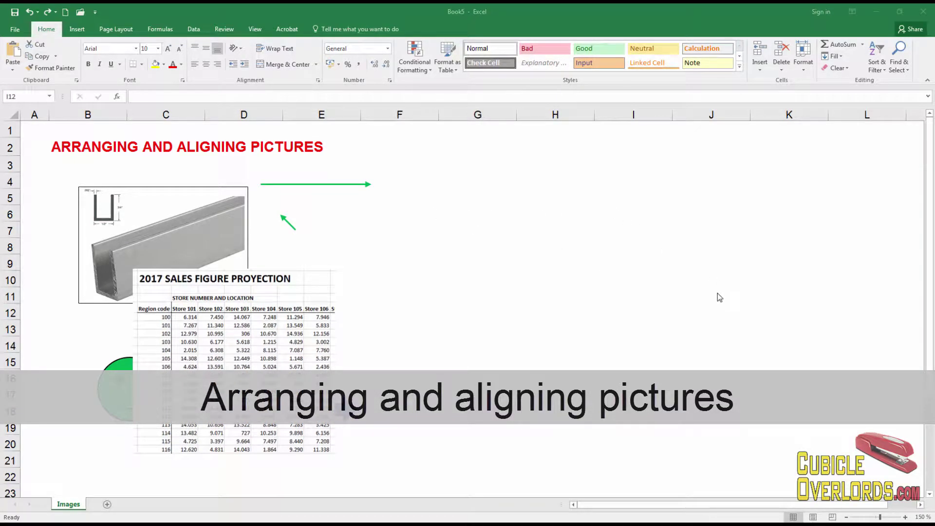
- Bring the aluminium channel picture to the front, over the sales table
key(alt+Tab)
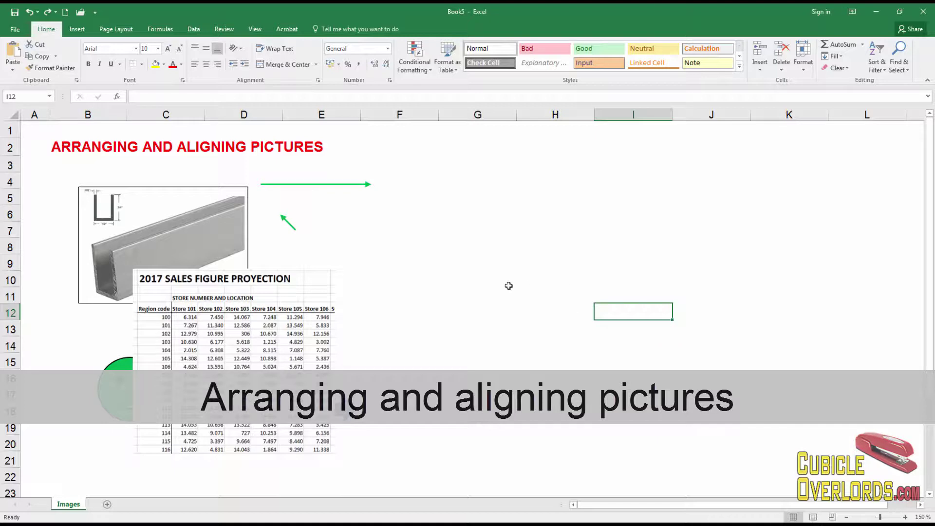
click(97, 246)
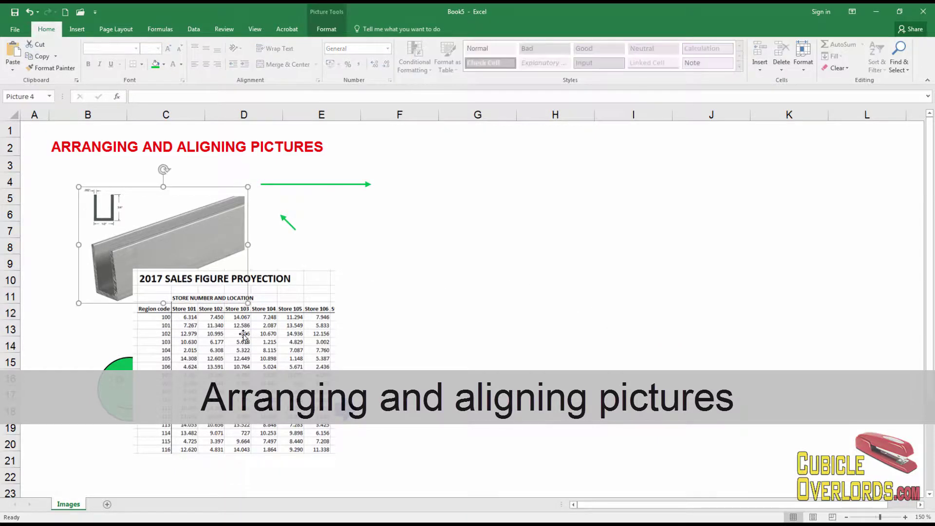
click(273, 358)
click(193, 233)
click(484, 256)
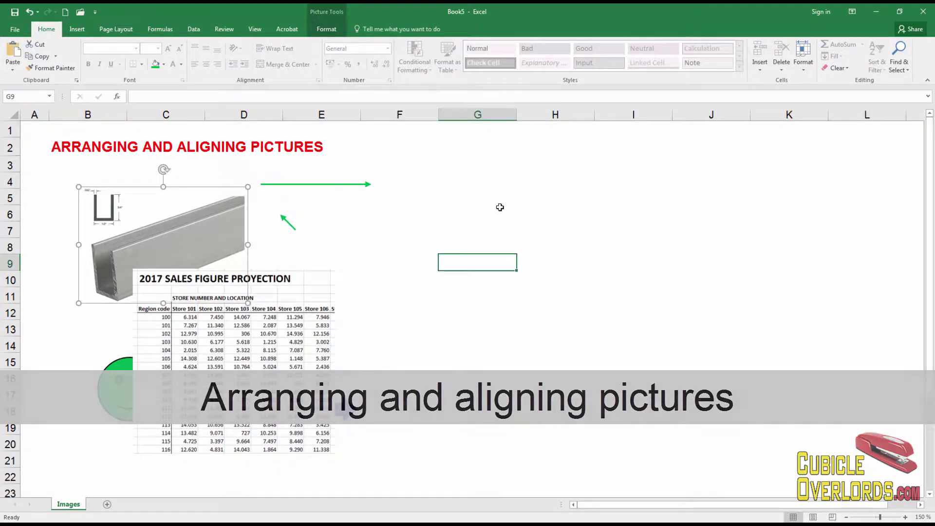
click(220, 224)
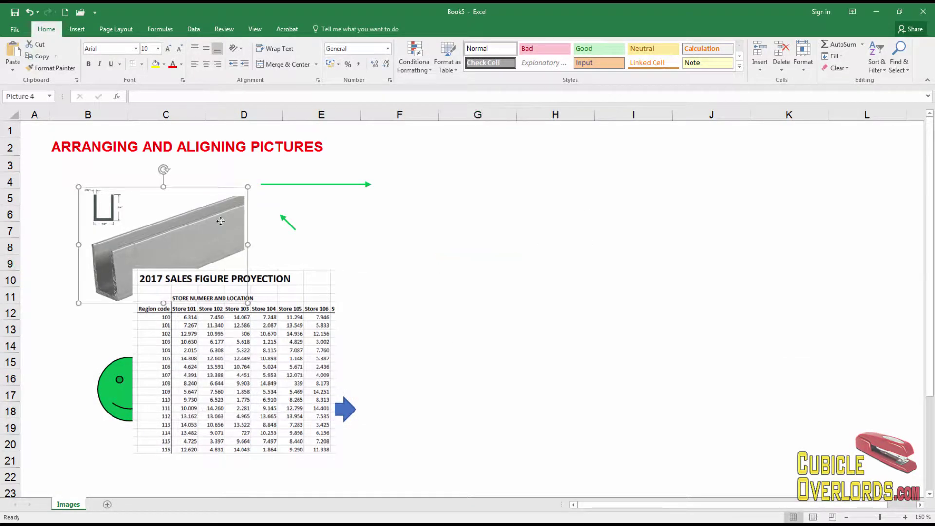
click(471, 330)
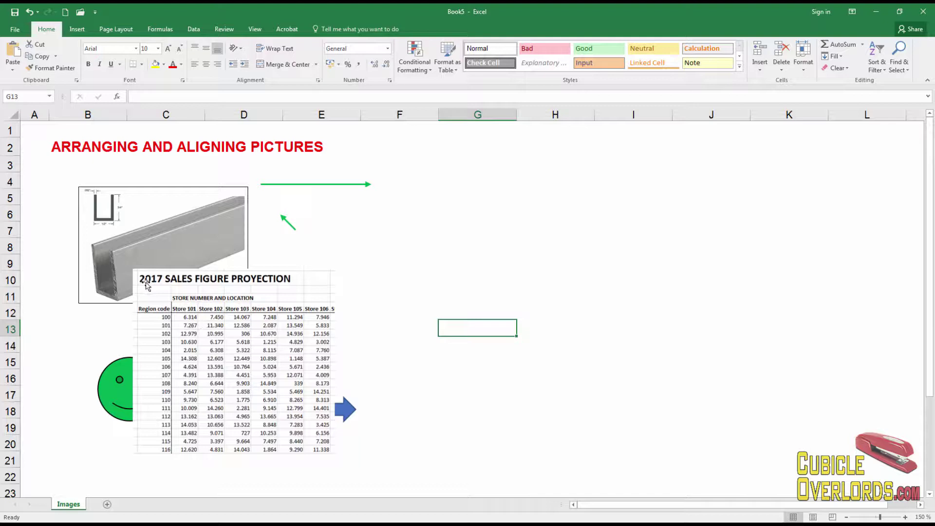
click(202, 216)
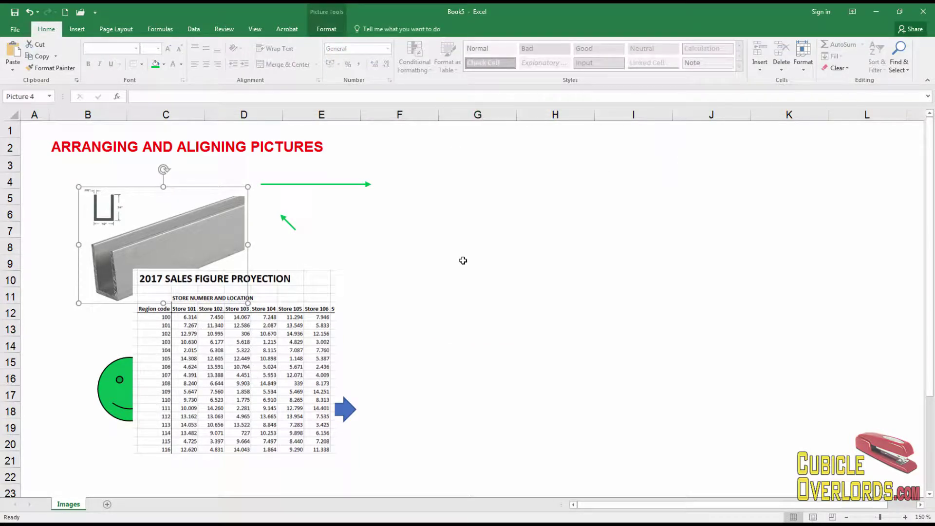
click(327, 29)
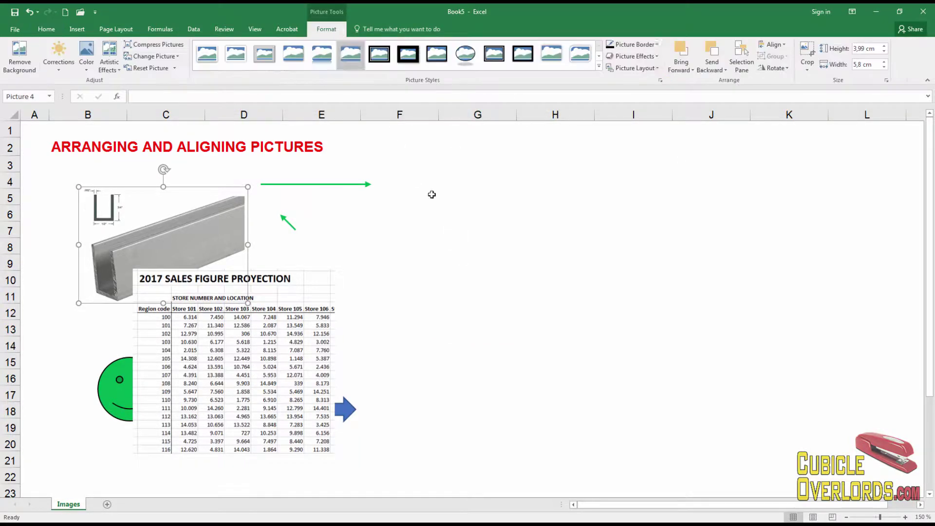
click(681, 71)
click(692, 91)
click(497, 294)
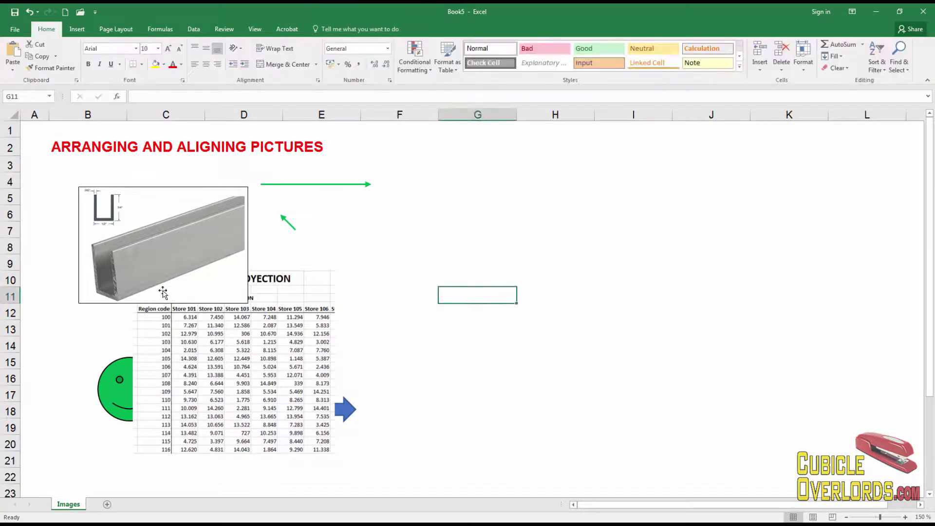
- Bring the smiley face shape to the front so it sits fully over the table
click(113, 390)
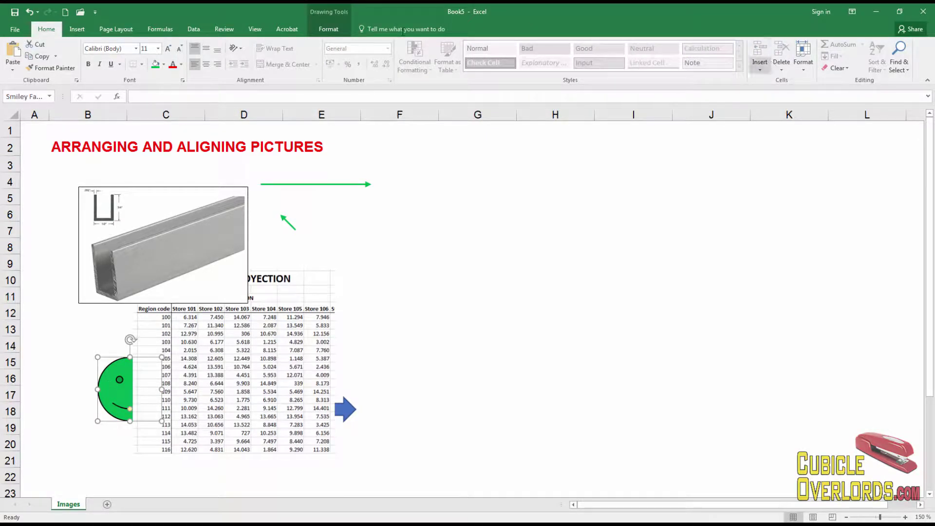
click(328, 29)
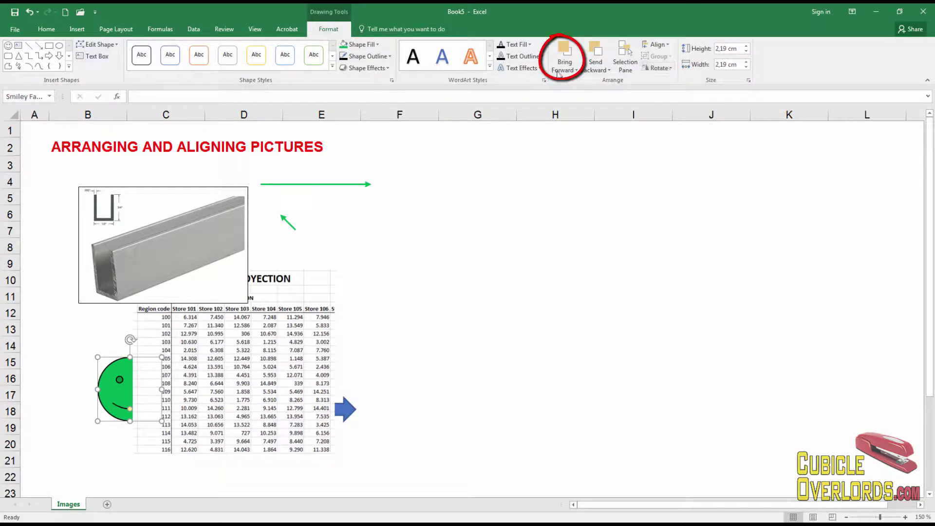
click(508, 306)
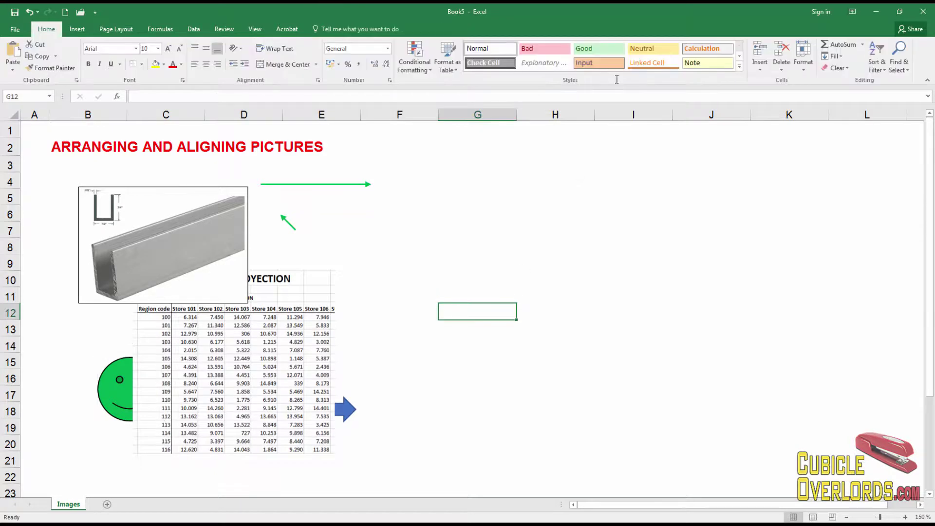
click(78, 29)
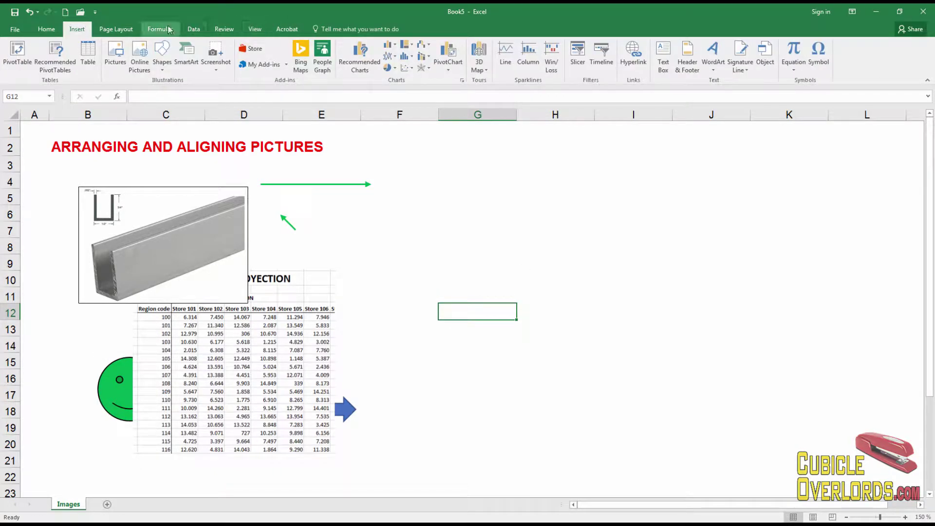
click(121, 395)
click(329, 29)
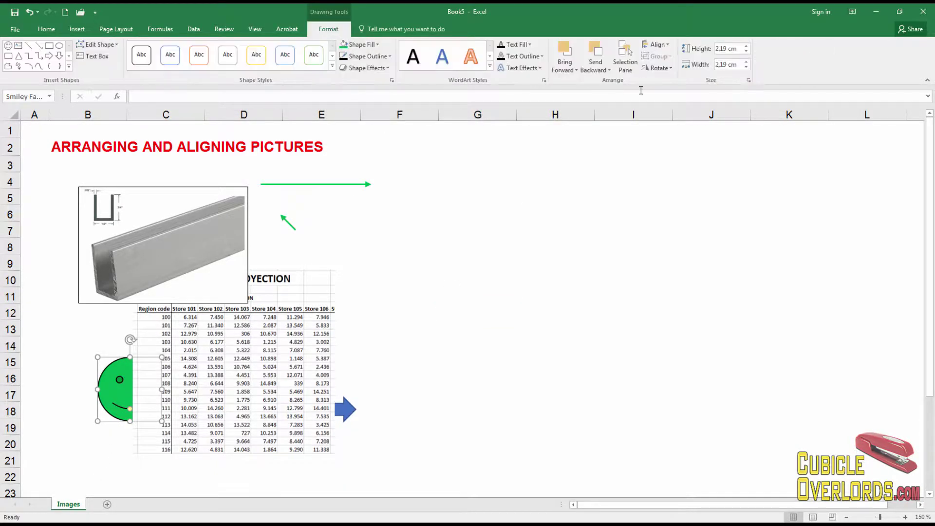
click(562, 68)
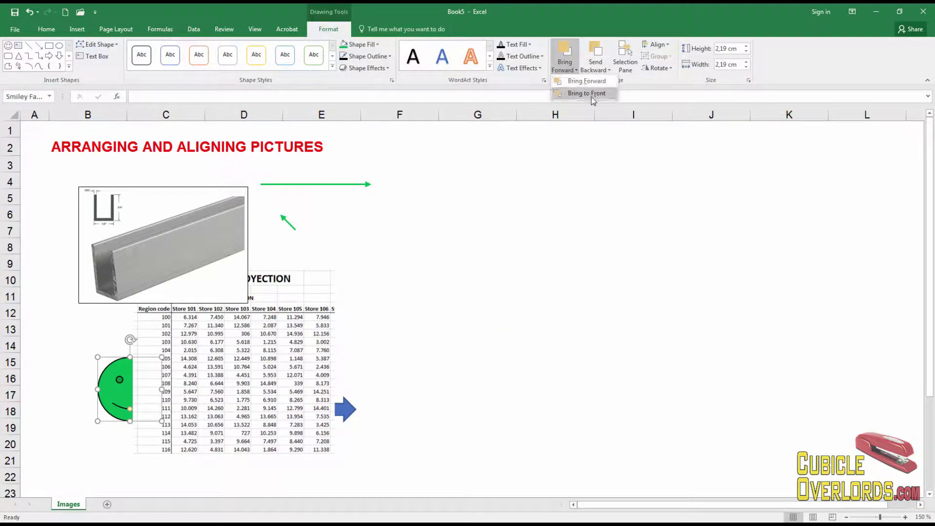
click(592, 93)
click(523, 244)
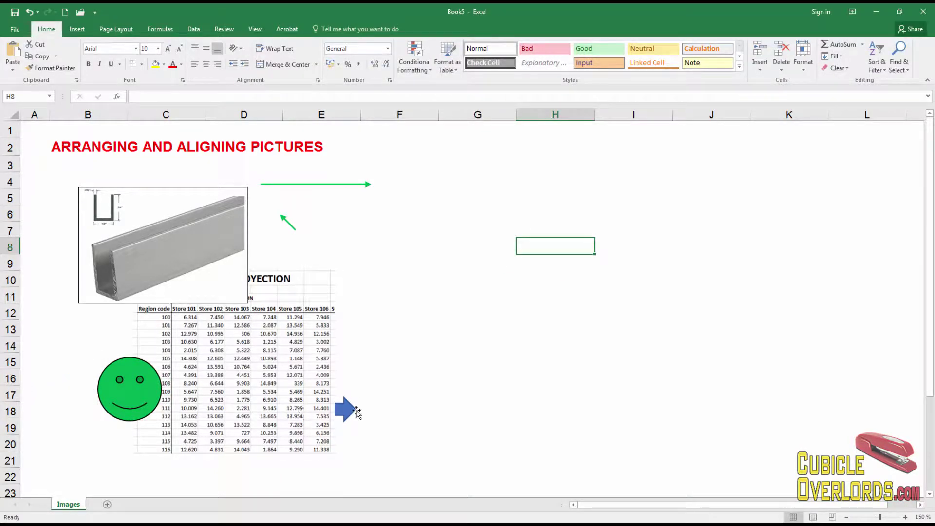
click(453, 332)
- Drag the channel picture and the sales table picture over to the right side
click(470, 255)
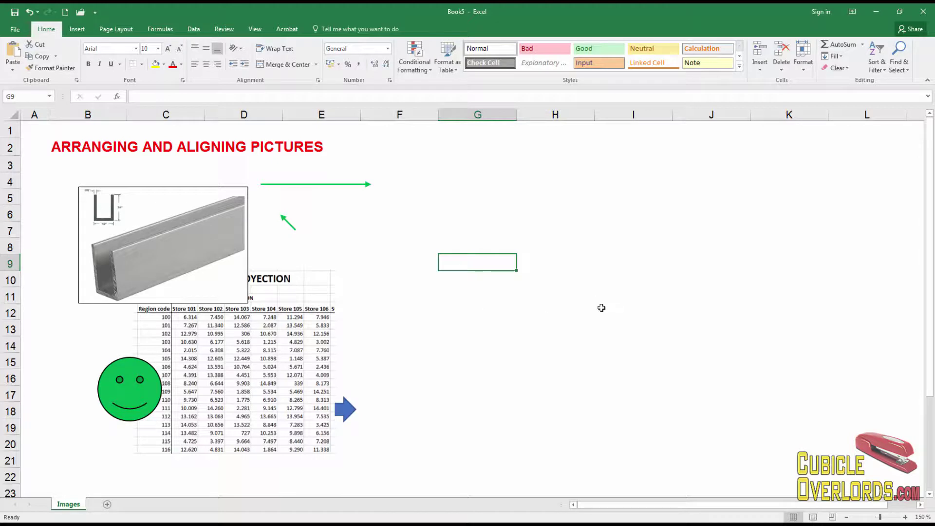
drag(162, 235, 629, 223)
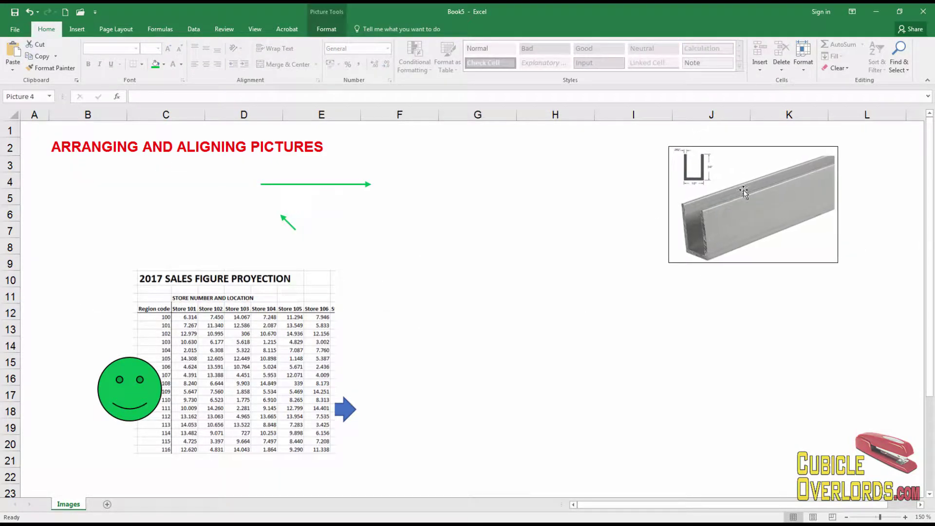
click(256, 379)
drag(217, 361, 753, 373)
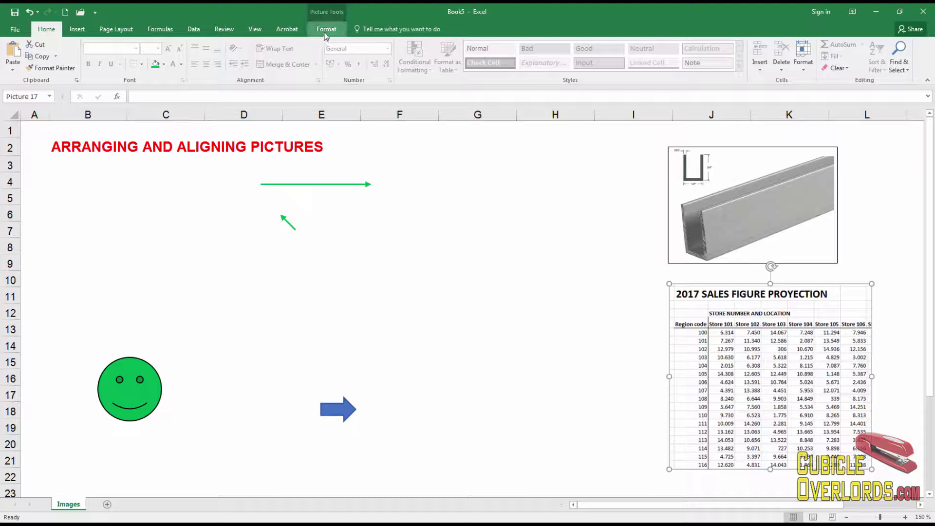
- Give the sales table picture a black Picture Border
click(326, 33)
click(633, 44)
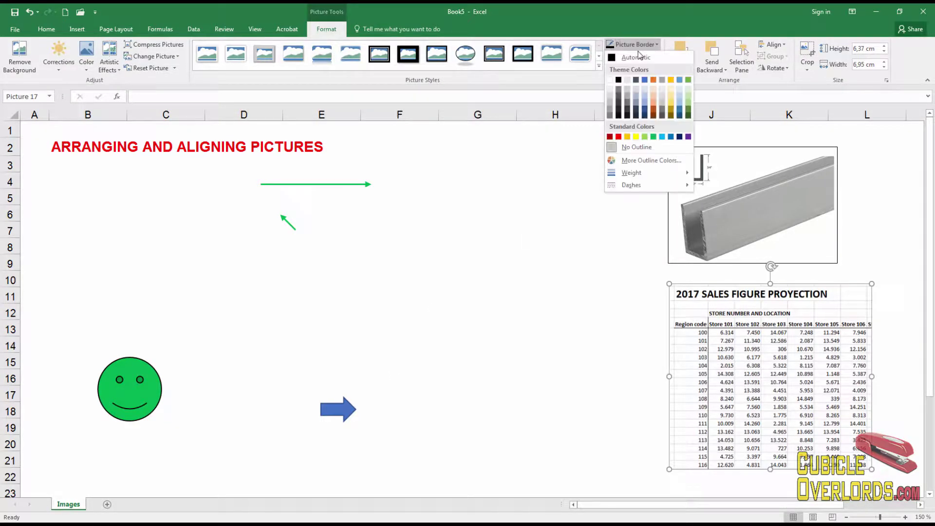
click(618, 81)
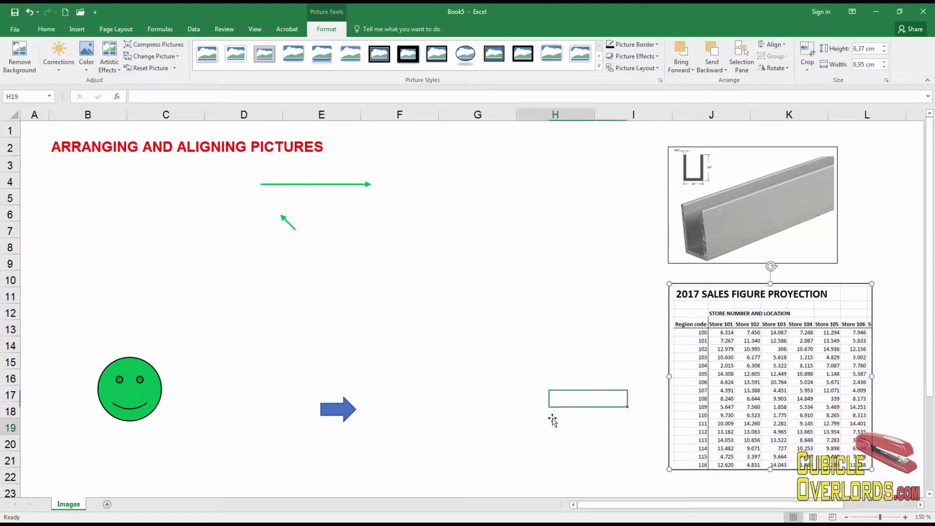
click(554, 425)
- Nudge the sales table so its left edge lines up with the channel picture
click(749, 233)
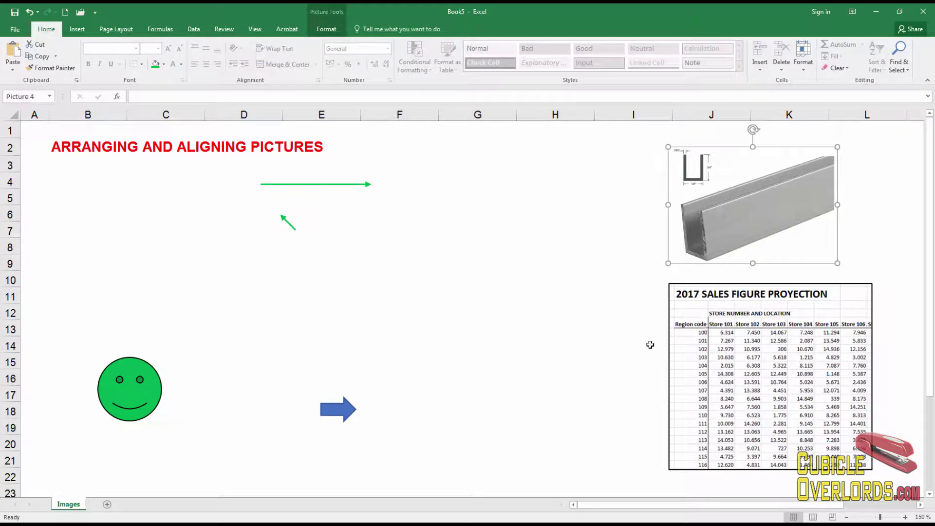
click(633, 344)
click(722, 338)
drag(721, 336, 720, 337)
click(616, 294)
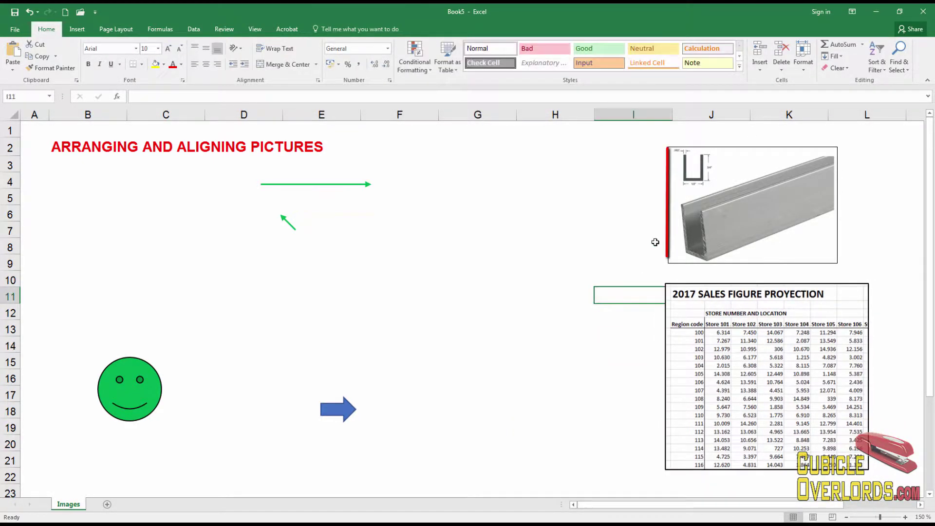
click(599, 362)
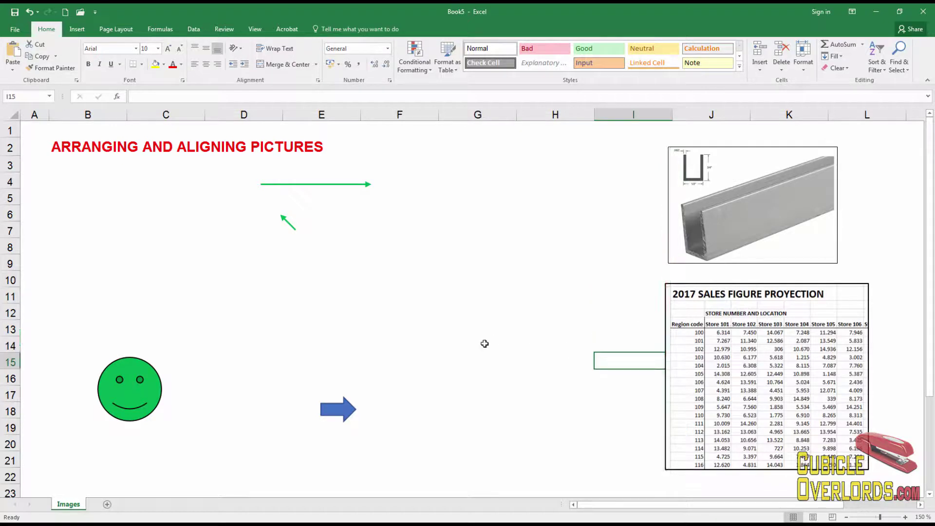
click(568, 267)
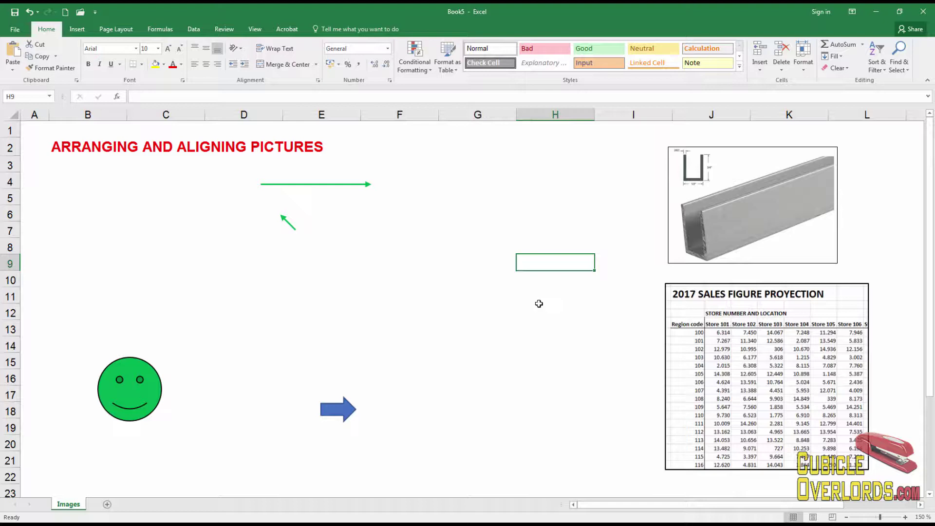
click(757, 348)
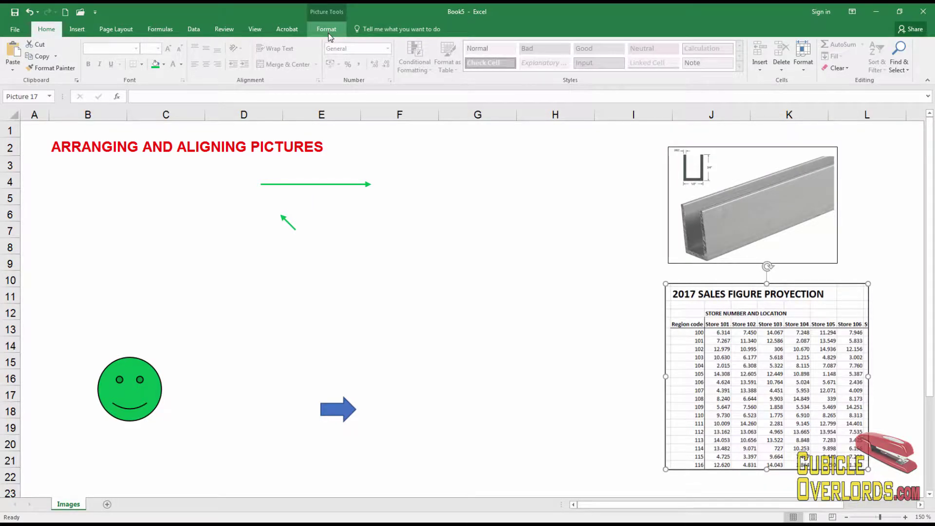
click(328, 33)
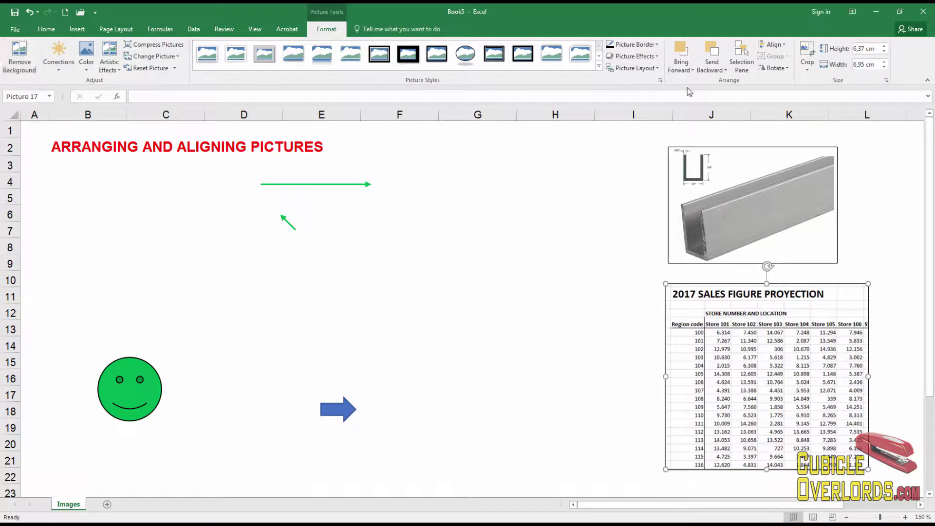
click(571, 325)
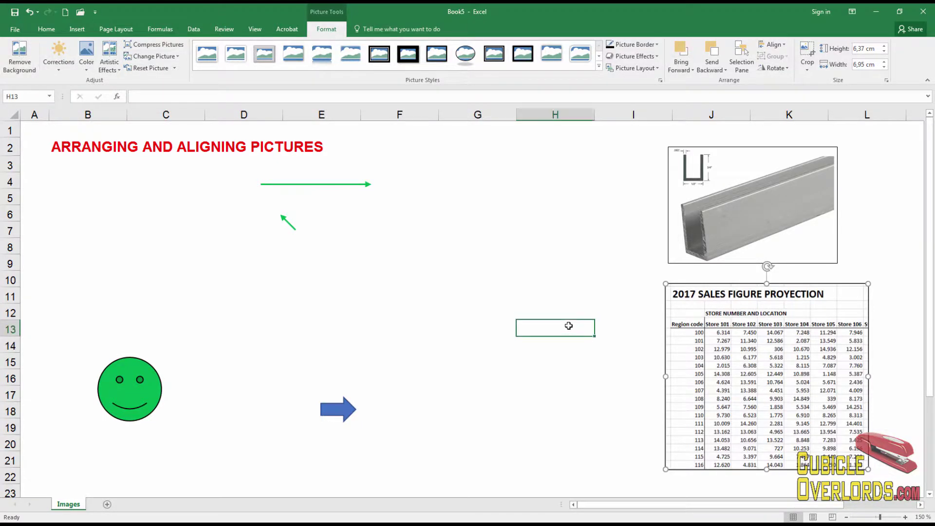
click(769, 219)
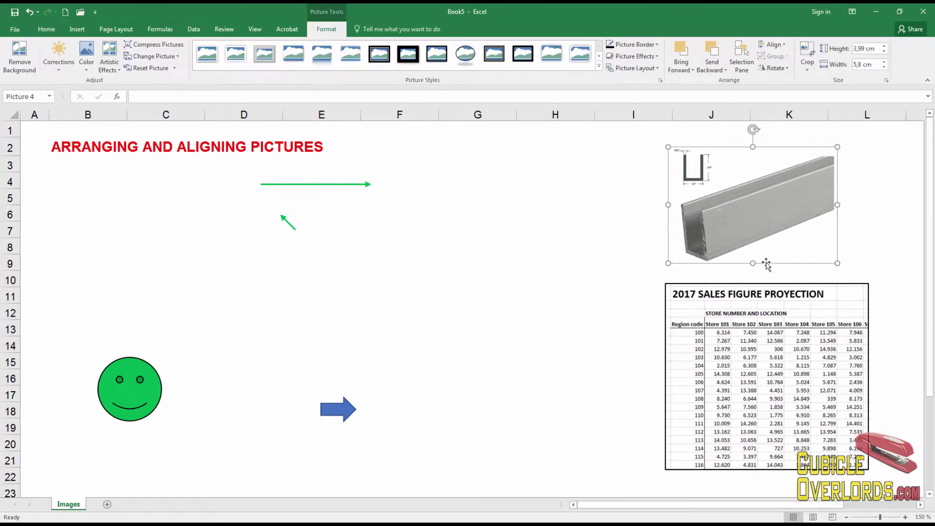
click(785, 45)
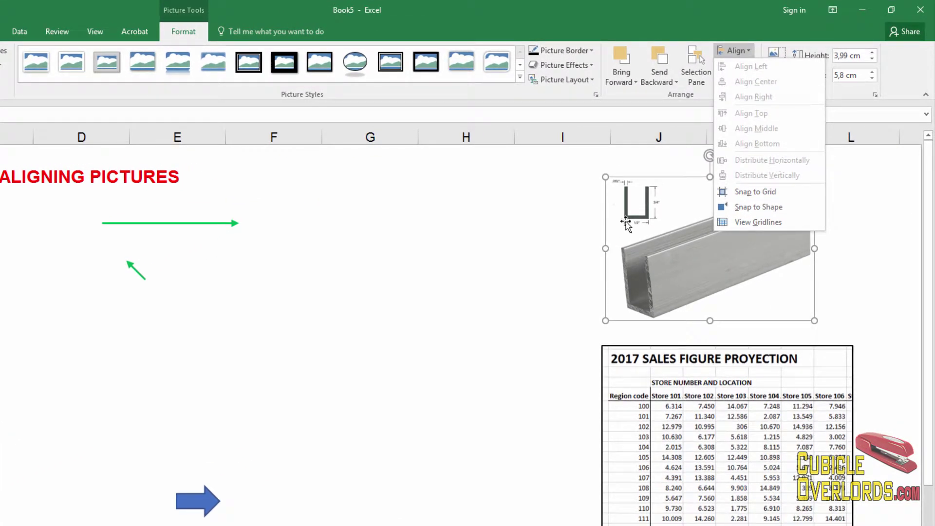
click(533, 282)
click(533, 282)
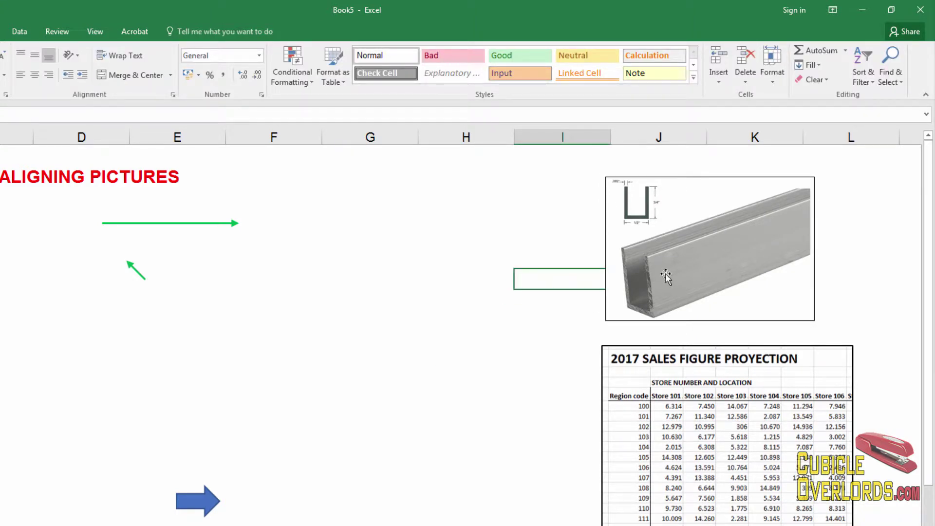
click(407, 304)
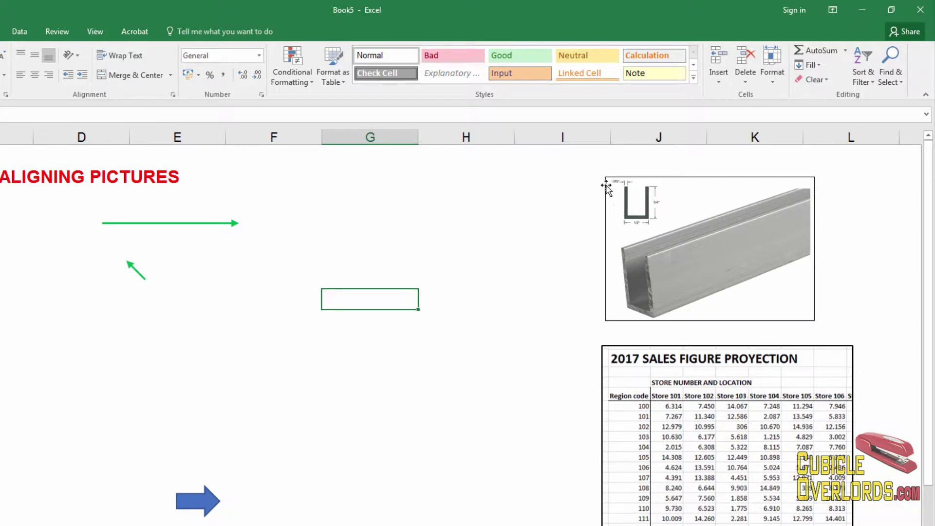
- Select both pictures and apply Align Left, then Align Center, then Align Right
click(705, 236)
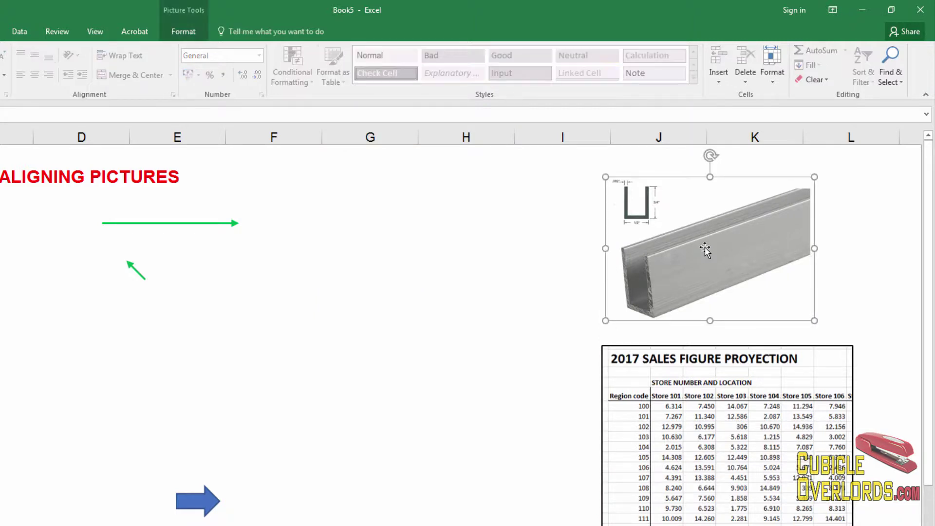
ctrl+click(711, 415)
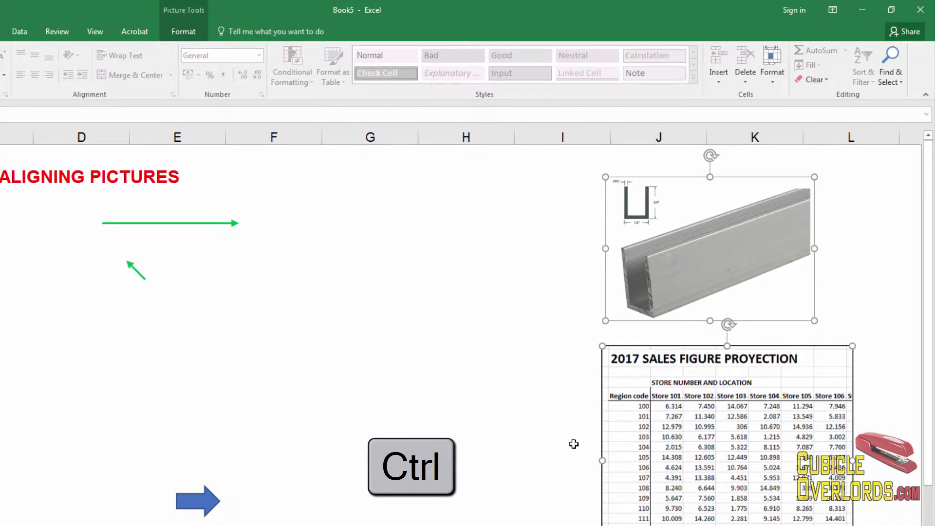
click(534, 266)
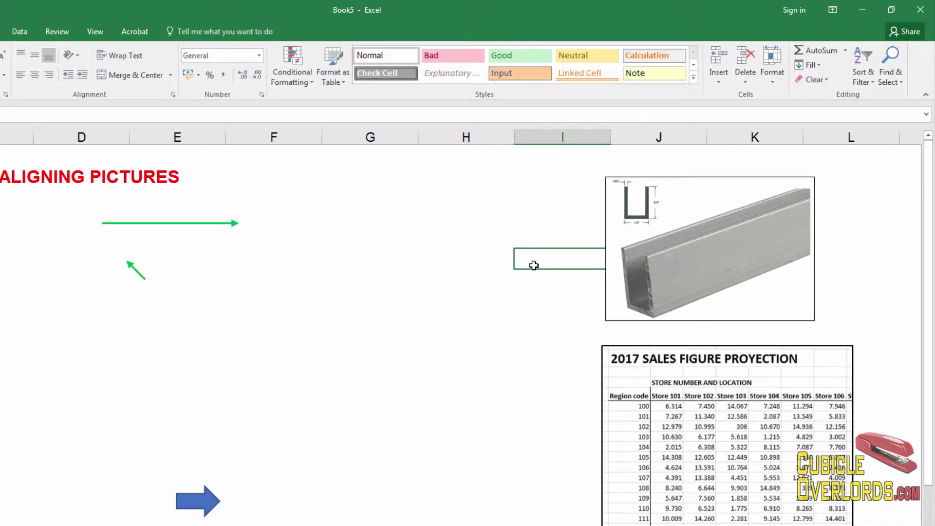
click(697, 244)
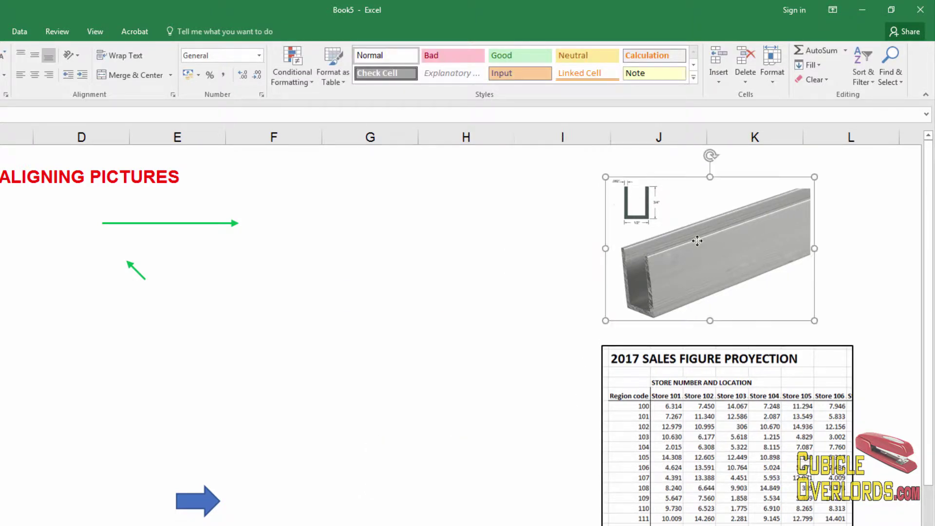
ctrl+click(692, 428)
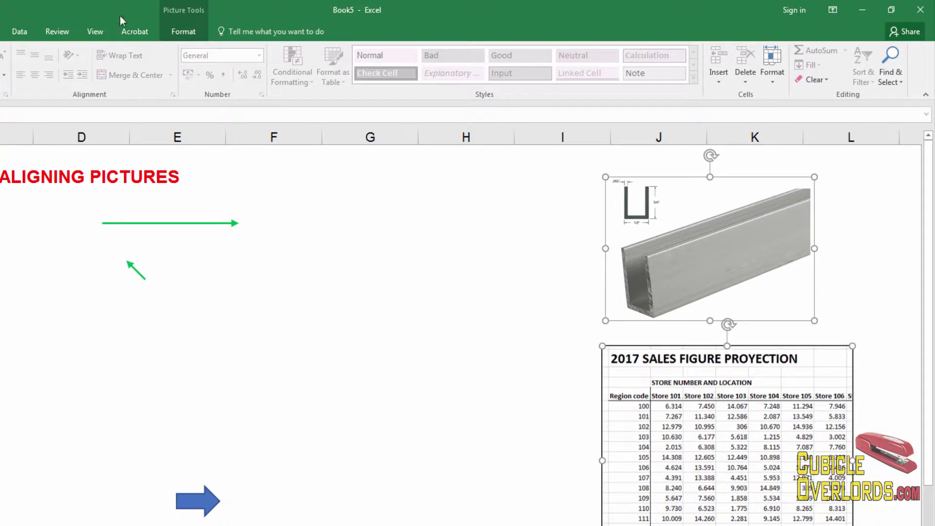
click(193, 33)
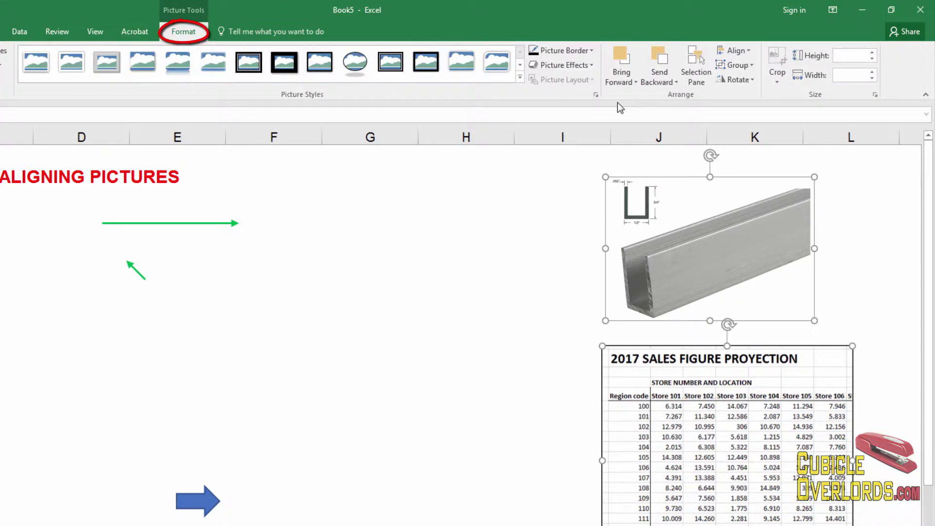
click(748, 53)
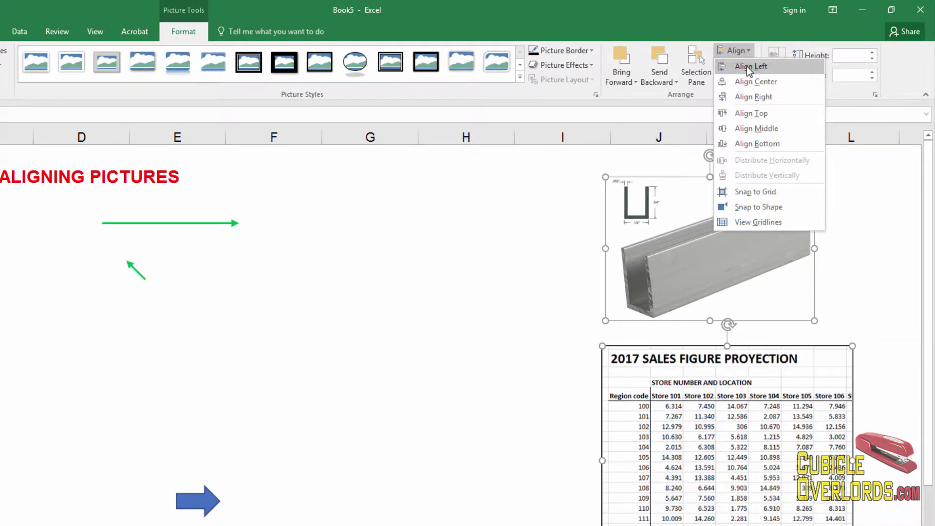
click(747, 67)
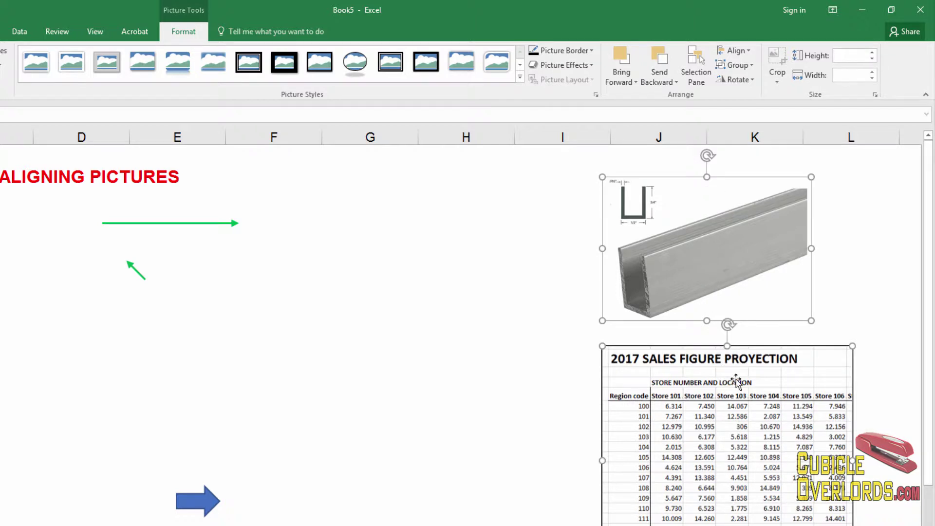
click(746, 50)
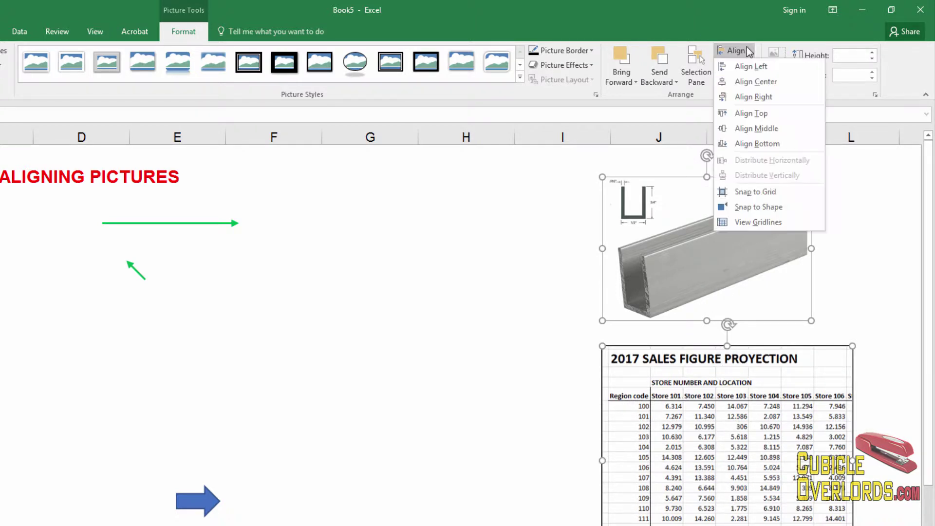
click(758, 80)
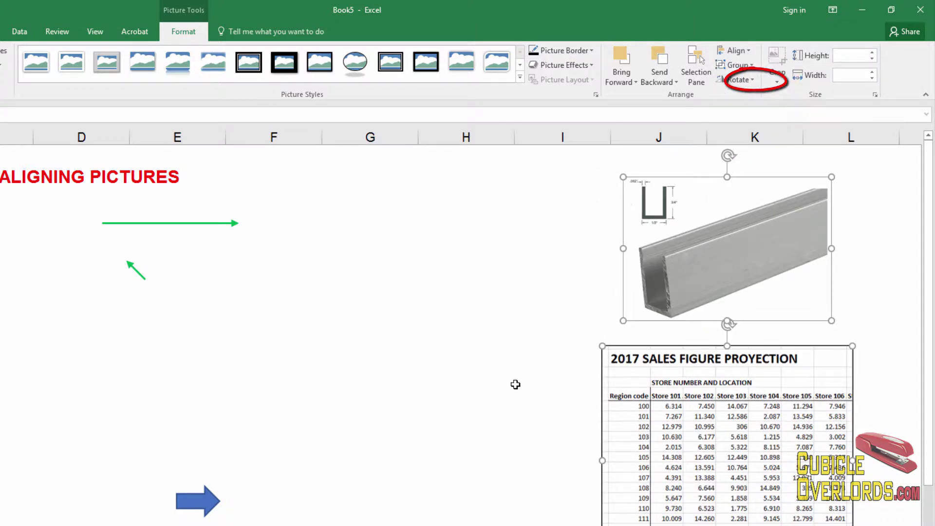
click(749, 54)
click(761, 98)
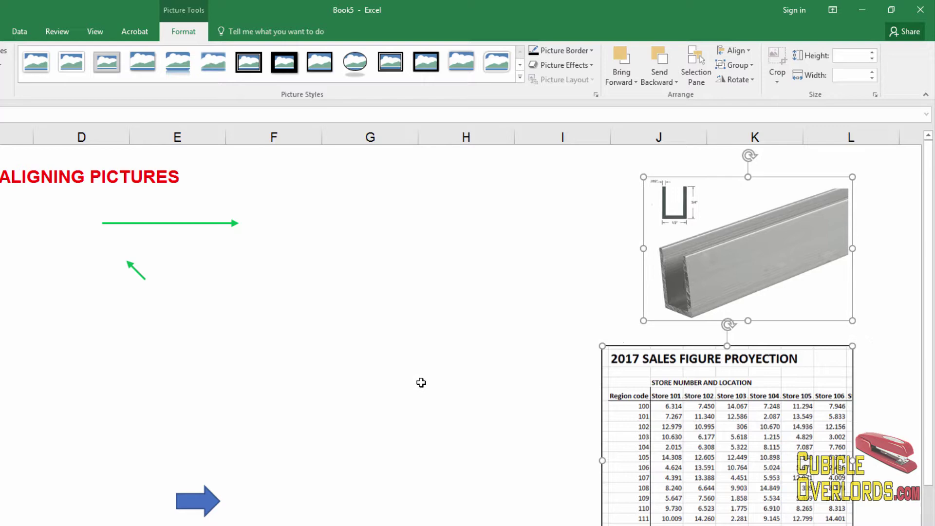
- Move the channel picture toward column H, then Align Middle it with the table and blue arrow
click(413, 317)
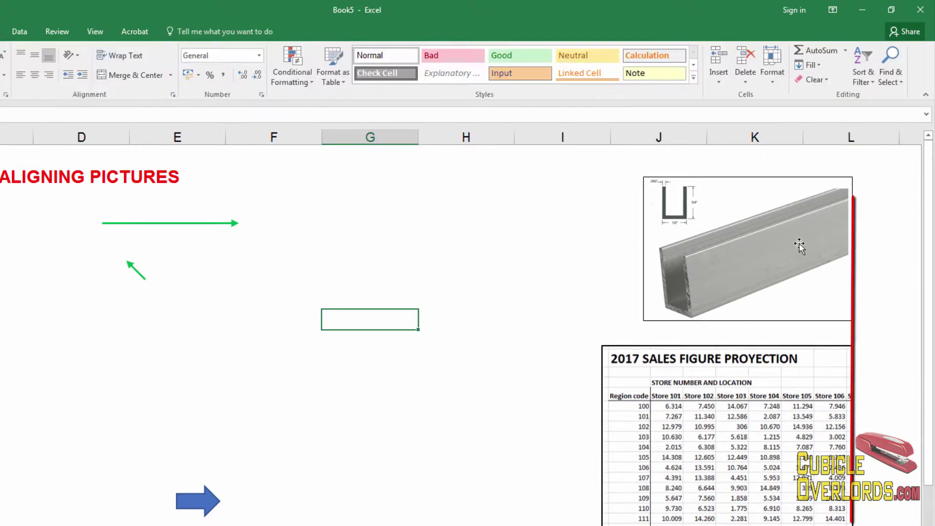
click(799, 251)
drag(802, 256, 401, 523)
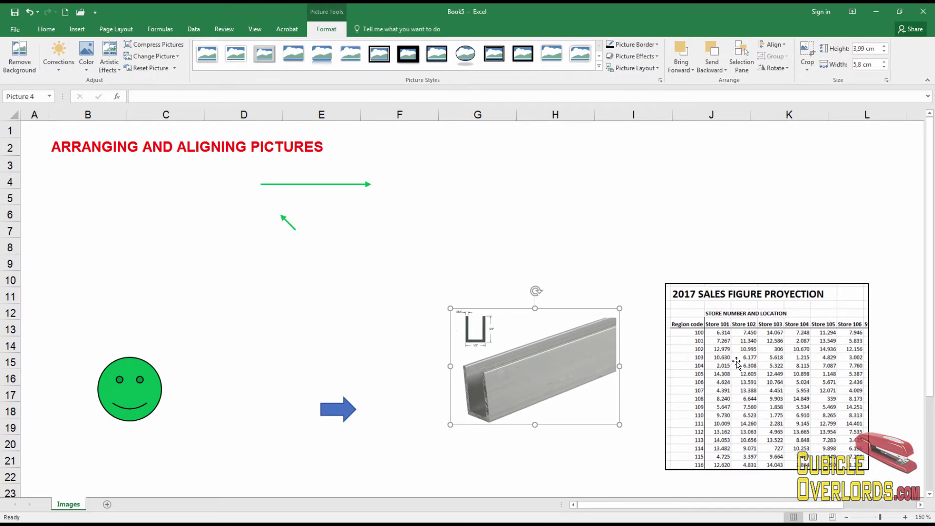
ctrl+click(737, 363)
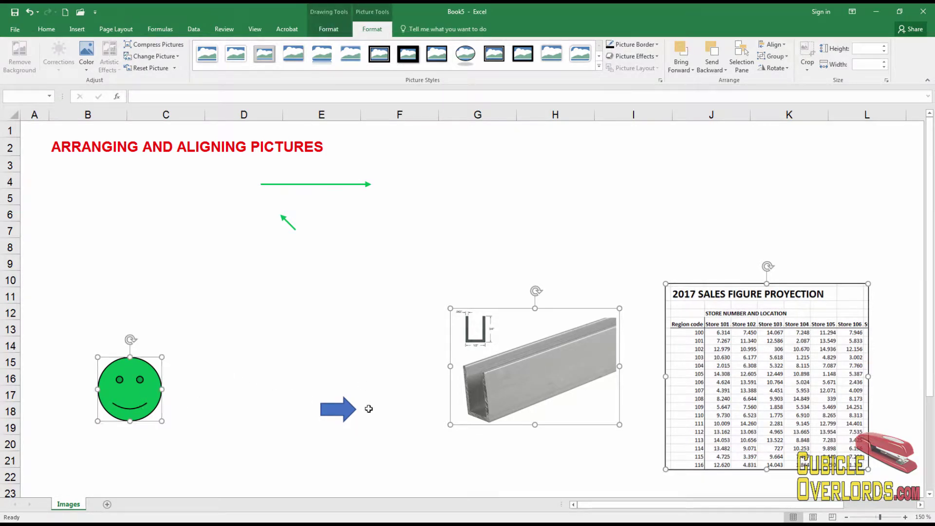
ctrl+click(339, 414)
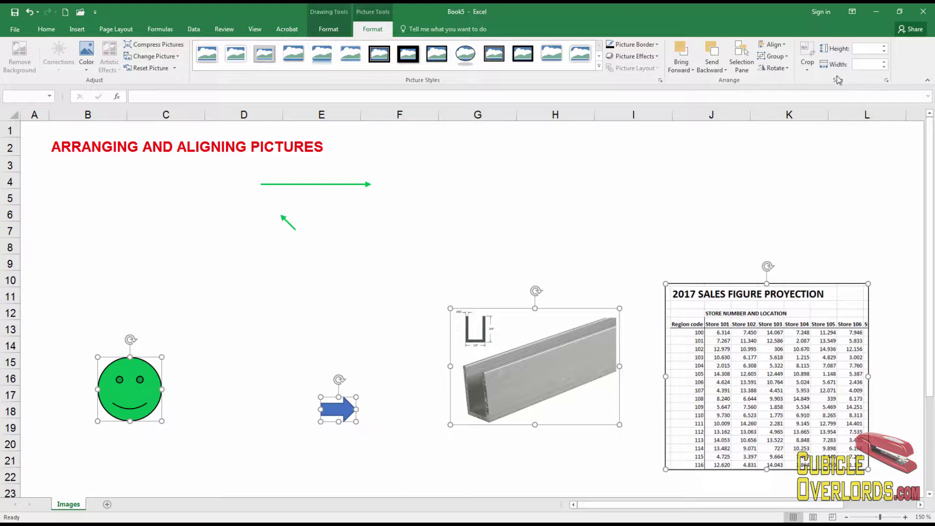
click(779, 44)
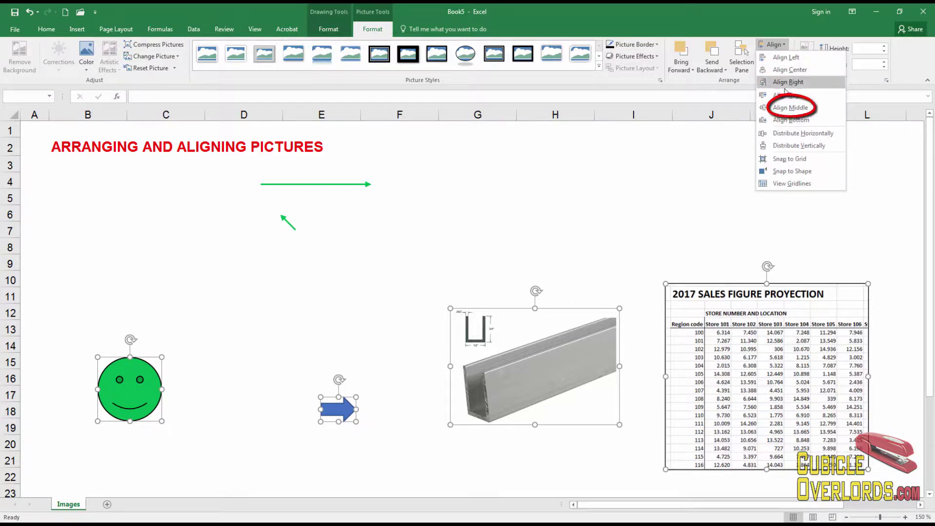
click(788, 108)
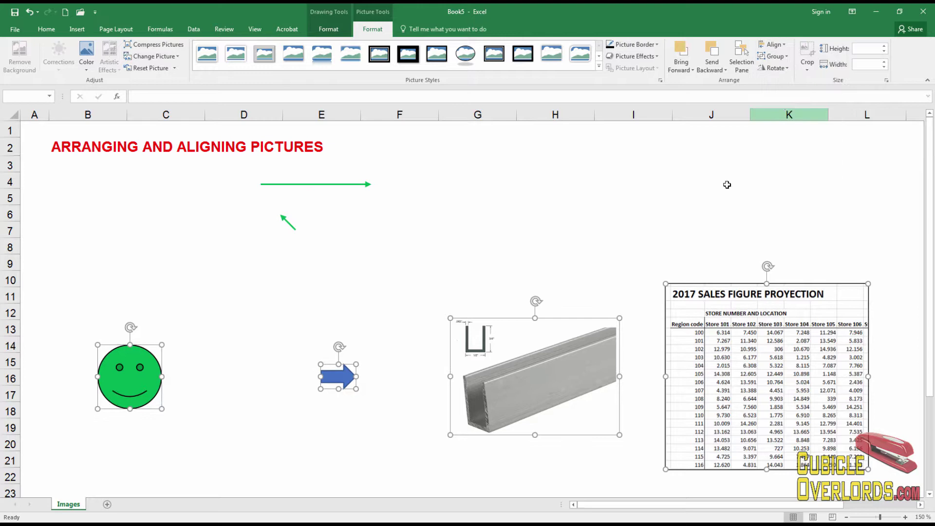
click(644, 242)
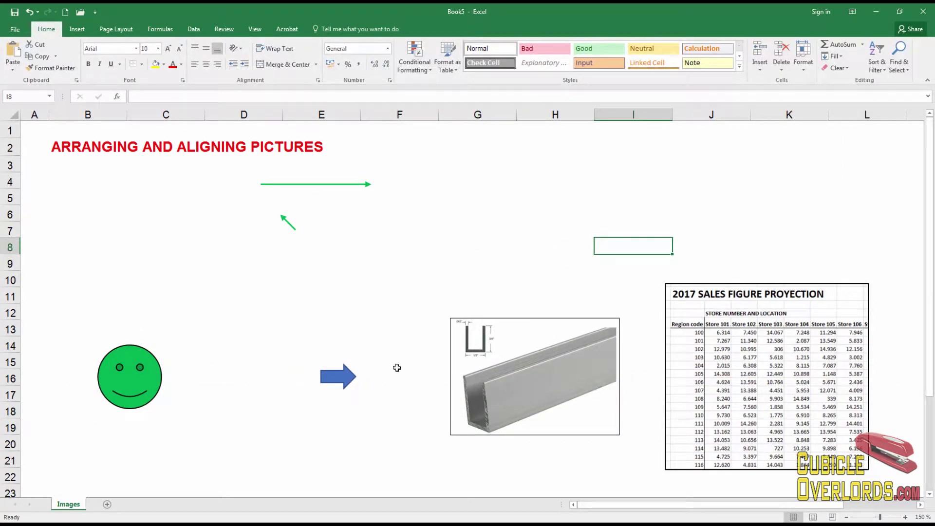
- Move the blue arrow up to around cell G4
click(815, 181)
click(344, 378)
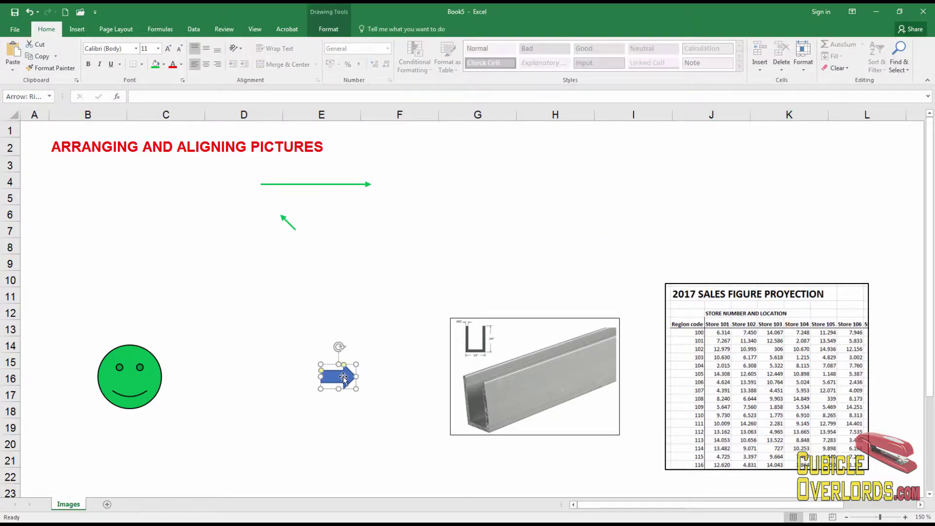
drag(341, 377, 490, 187)
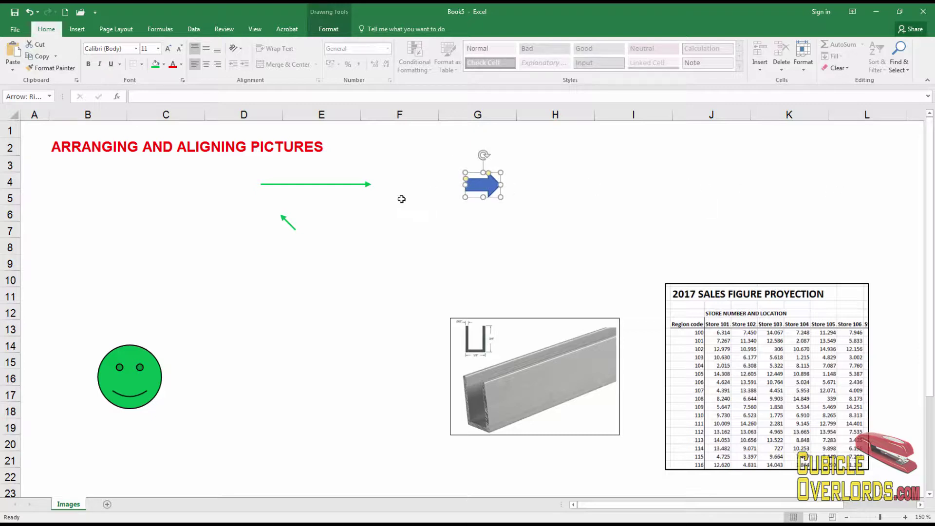
click(485, 257)
- Copy the blue arrow and place a pasted copy to the right of the first
click(498, 188)
key(ctrl+c)
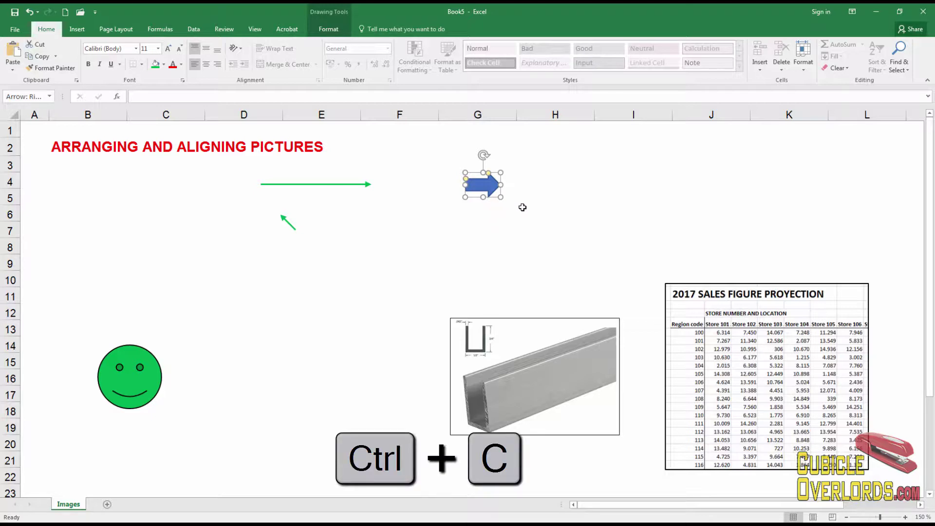
drag(487, 185, 489, 224)
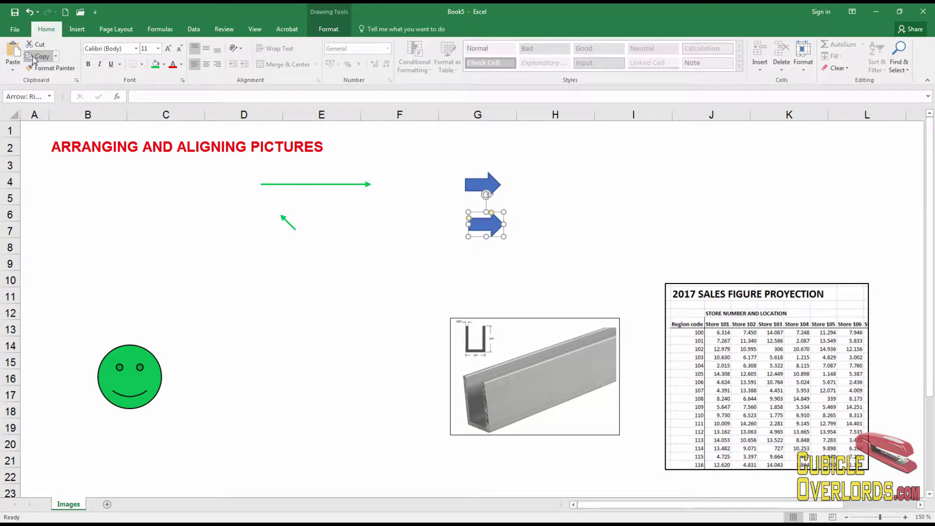
click(13, 51)
mouse_move(490, 227)
mouse_down()
mouse_move(550, 179)
mouse_move(547, 187)
mouse_up()
click(563, 242)
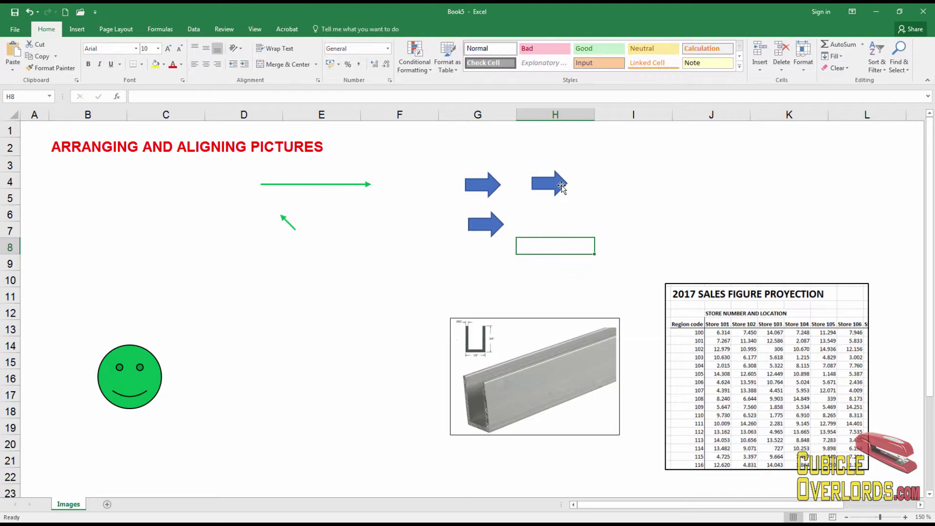
- Duplicate the right-hand arrows and copy the pair into column I
click(562, 187)
key(ctrl)
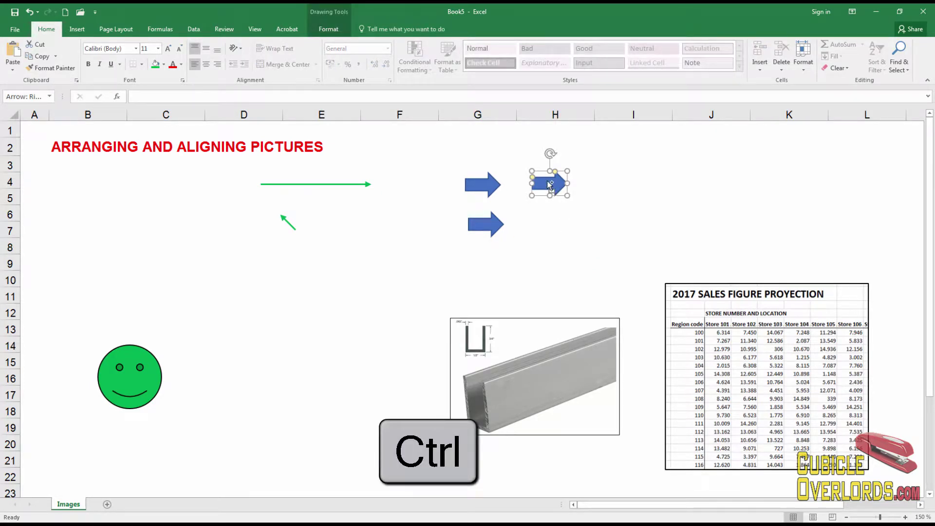
drag(550, 184, 550, 238)
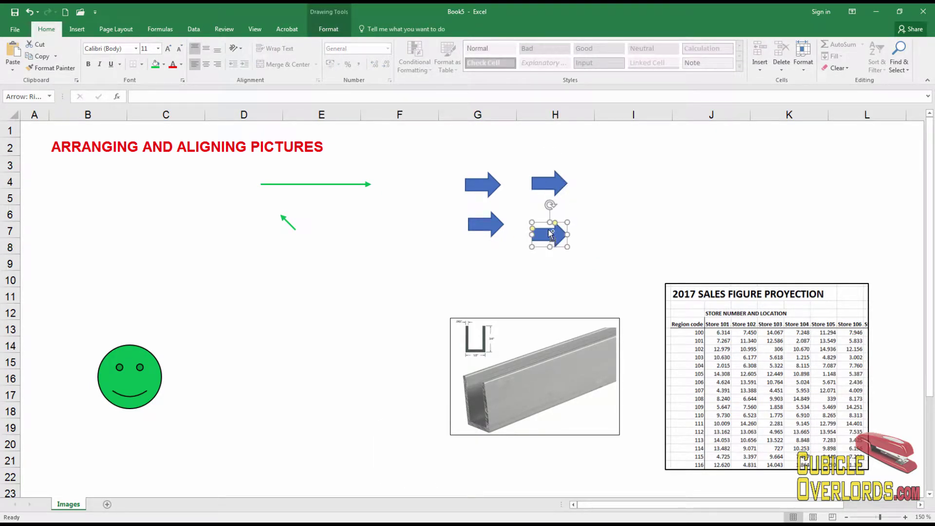
shift+click(552, 181)
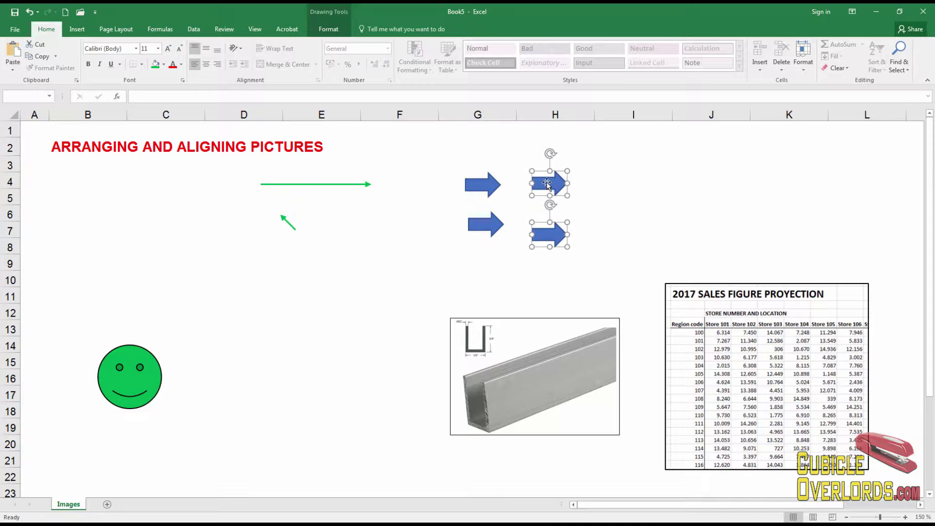
drag(545, 186, 694, 189)
click(769, 198)
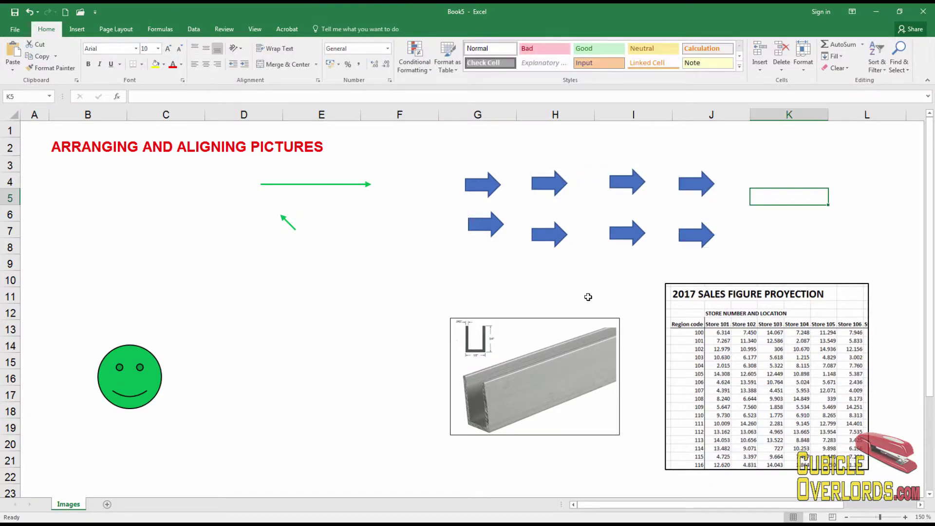
- Move the lower-left arrow to the end of the top row in row 4
click(489, 225)
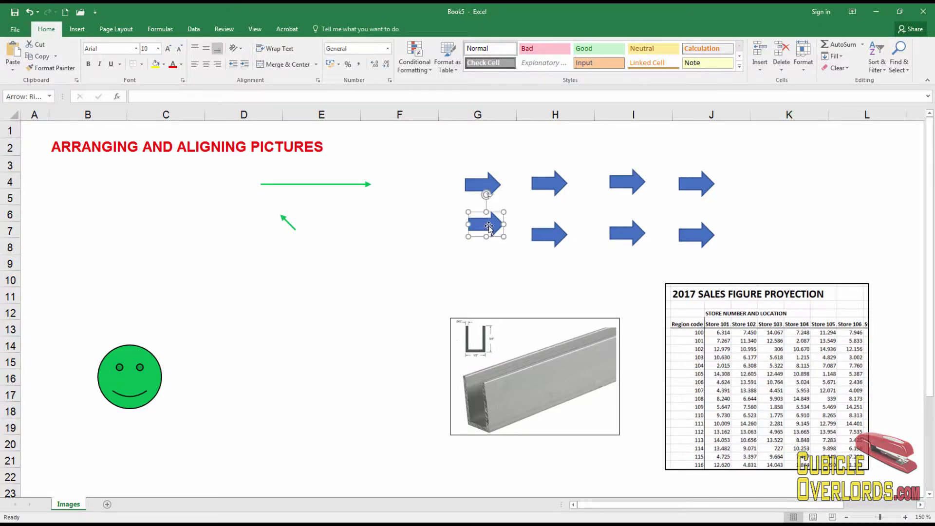
drag(490, 226, 759, 187)
click(696, 235)
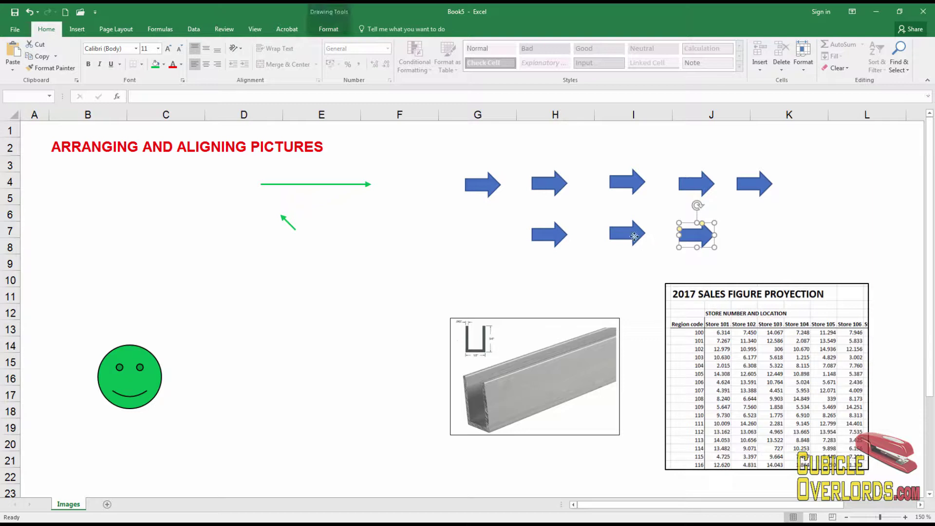
- Drag the first top-row arrow into column F and the last into column L
ctrl+click(629, 234)
click(506, 219)
click(480, 185)
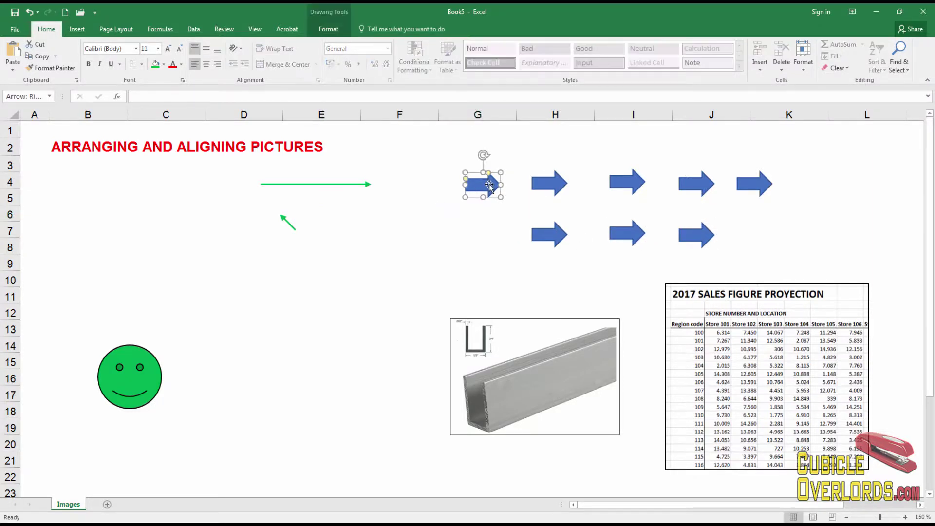
drag(481, 184, 422, 183)
drag(775, 184, 850, 181)
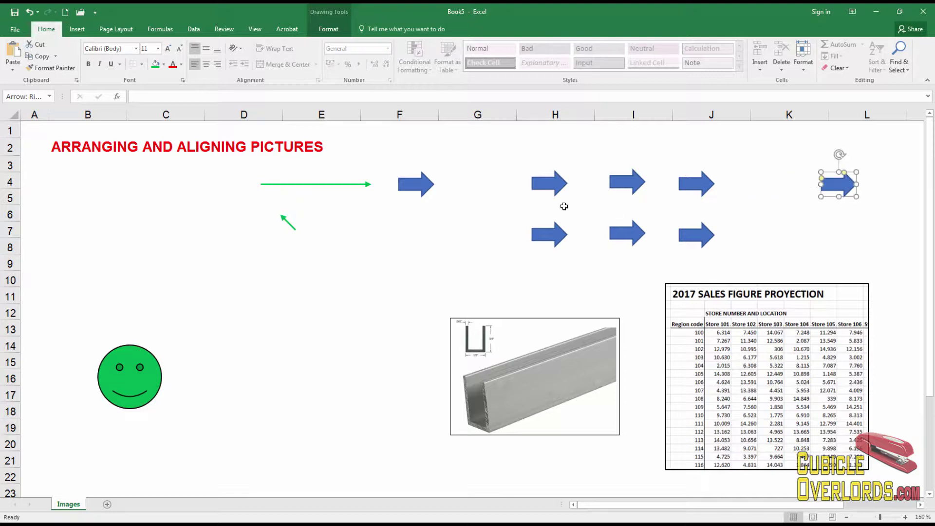
- Ctrl-select the five row-4 arrows in columns F, H, I, J and L
click(415, 186)
shift+click(551, 183)
shift+click(628, 182)
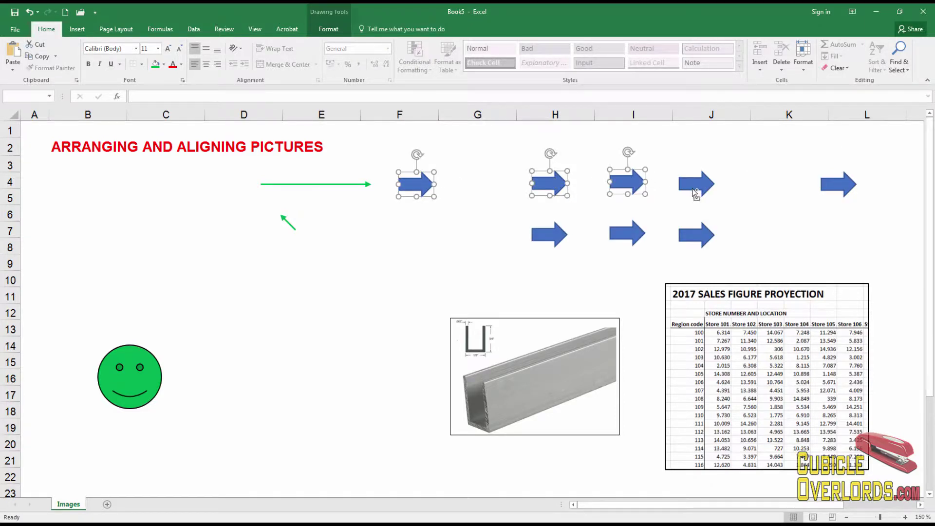
shift+click(697, 184)
shift+click(838, 184)
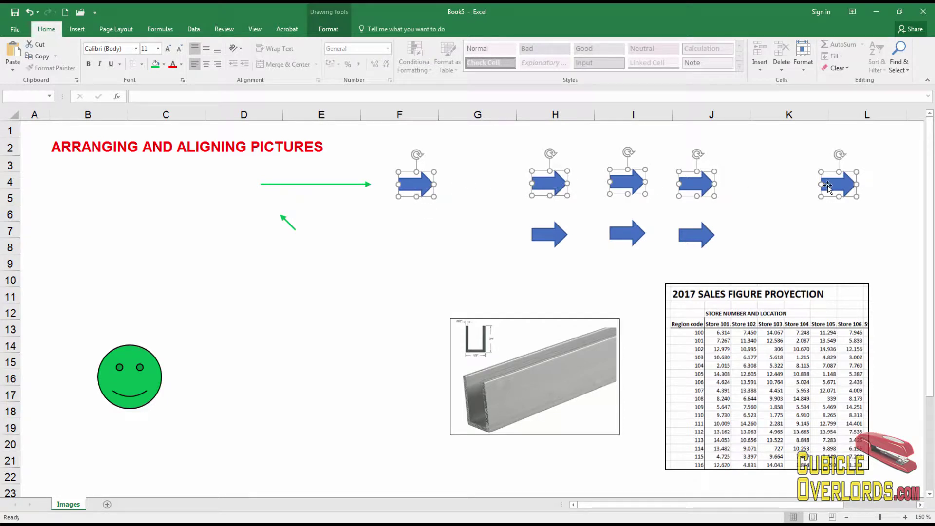
- Apply Align Middle, then Distribute Horizontally to the five top-row arrows
click(327, 31)
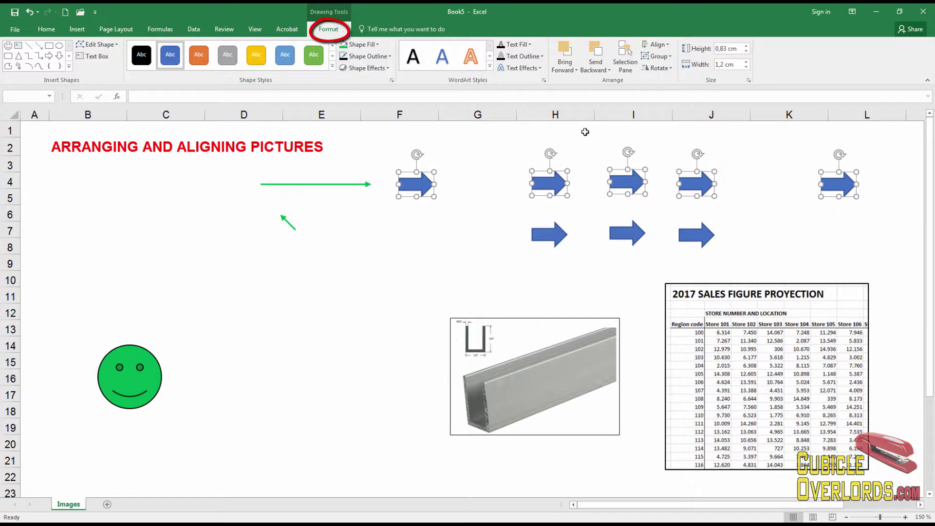
click(669, 45)
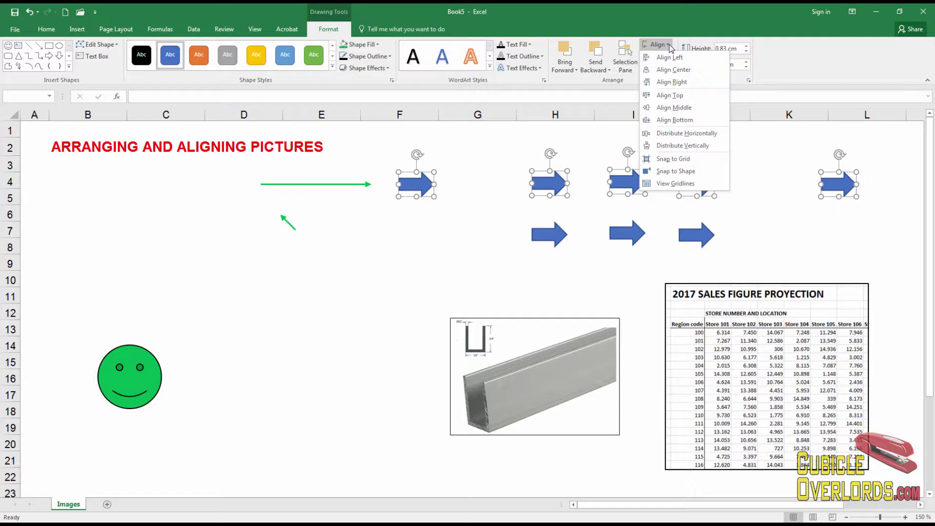
click(680, 107)
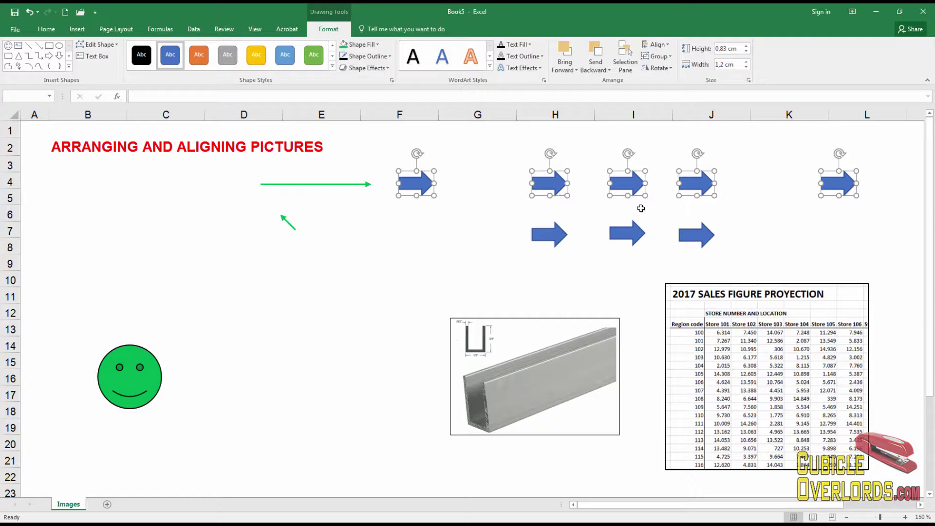
click(669, 44)
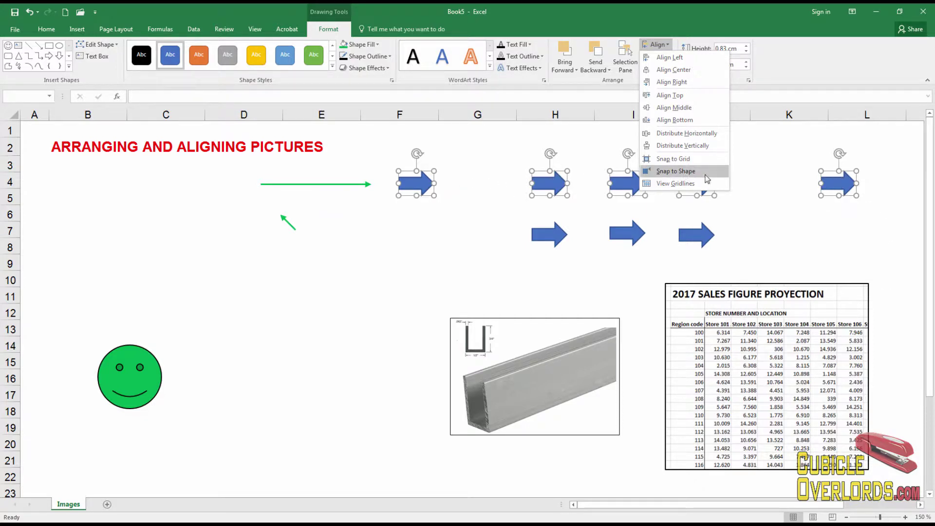
click(677, 134)
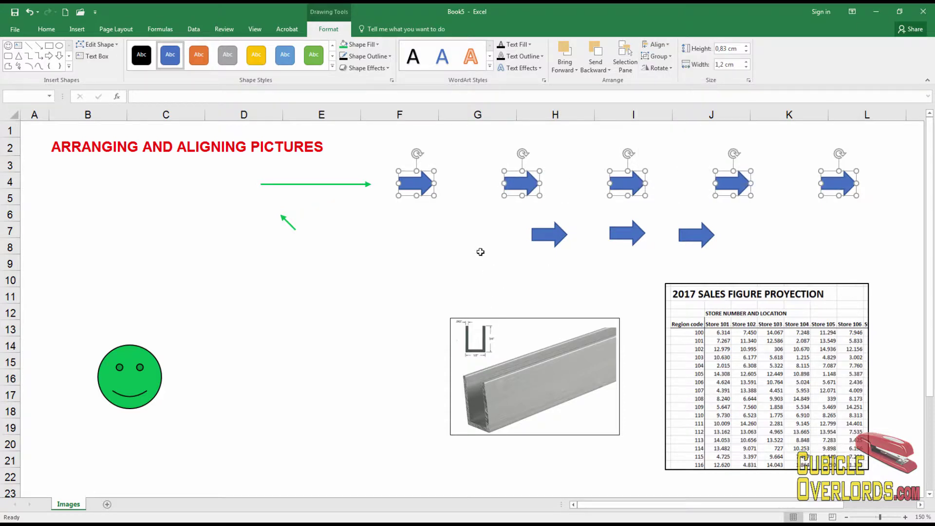
click(450, 244)
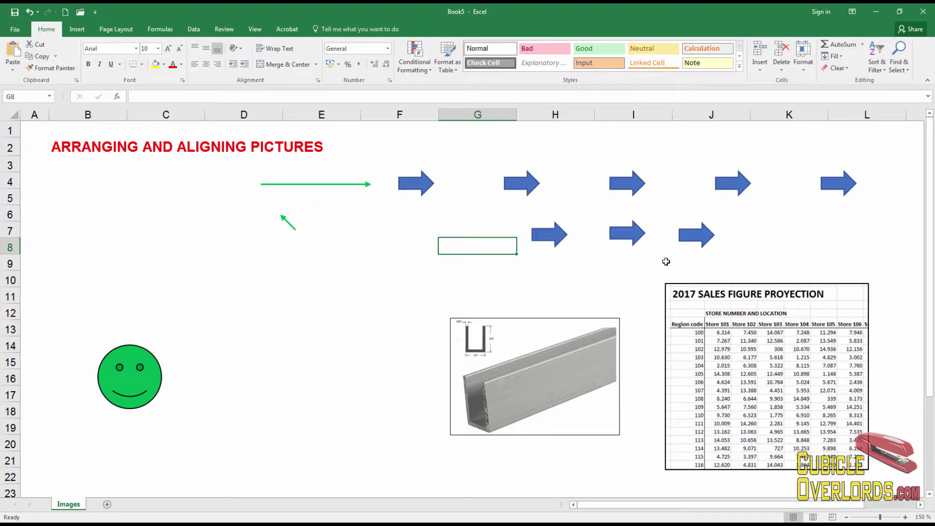
- Drag the outer row-7 arrows to column G and slightly past column J
click(552, 232)
drag(552, 231, 482, 232)
click(695, 236)
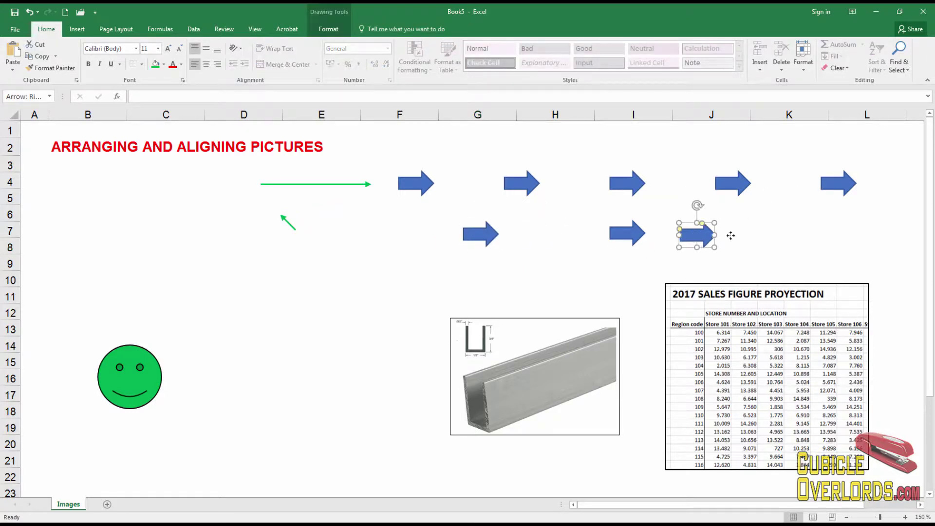
mouse_move(695, 236)
mouse_down()
mouse_move(783, 235)
mouse_move(712, 232)
mouse_up()
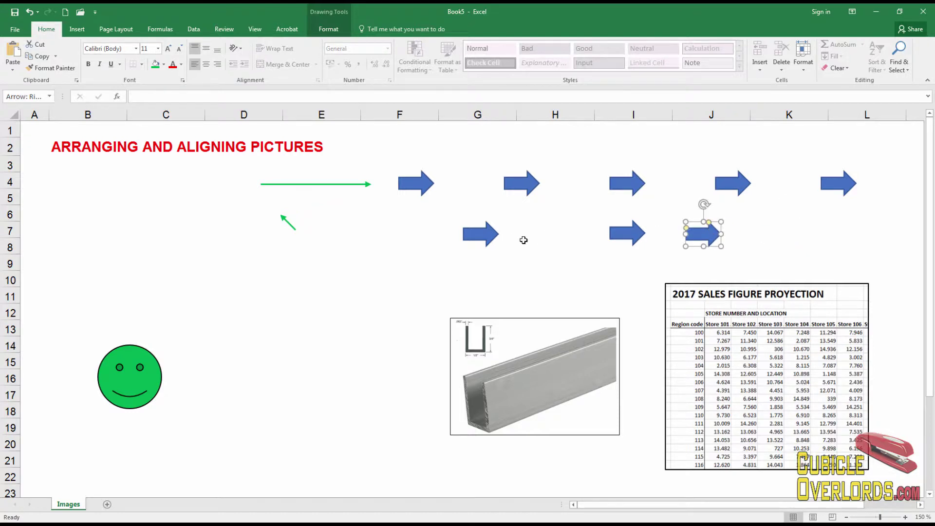
- Select the three row-7 arrows and apply Distribute Horizontally
click(487, 233)
ctrl+click(627, 233)
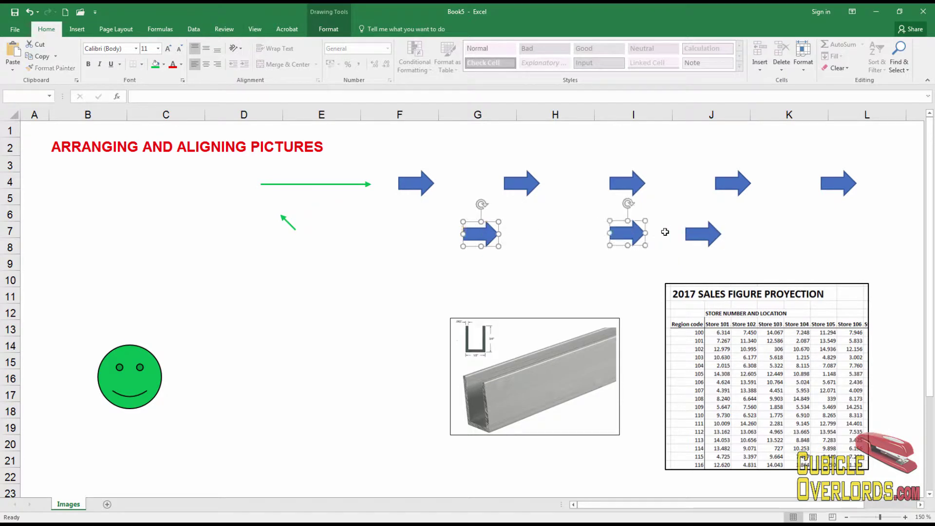
ctrl+click(707, 229)
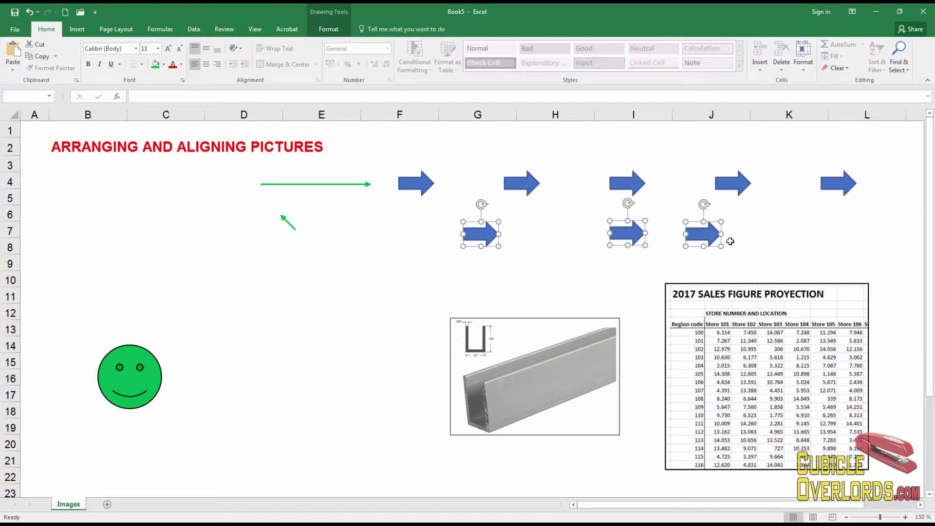
click(316, 29)
click(669, 46)
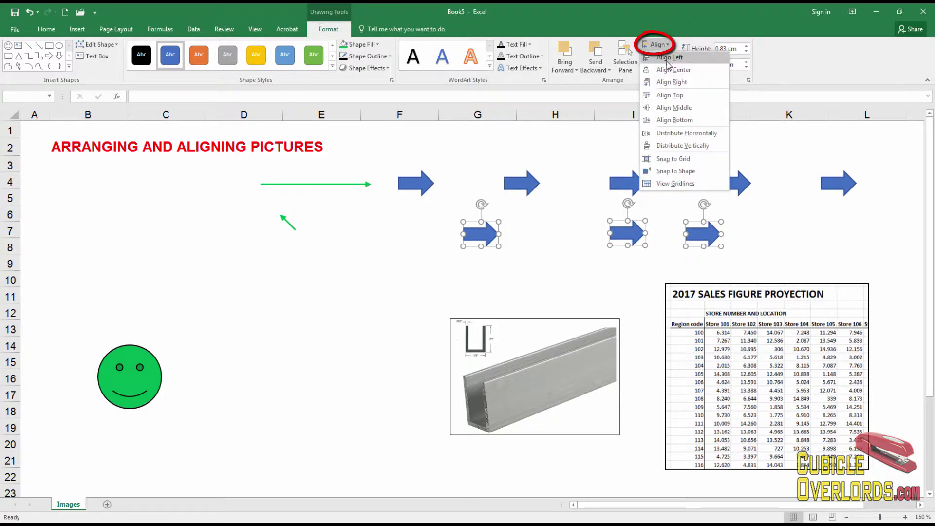
click(675, 111)
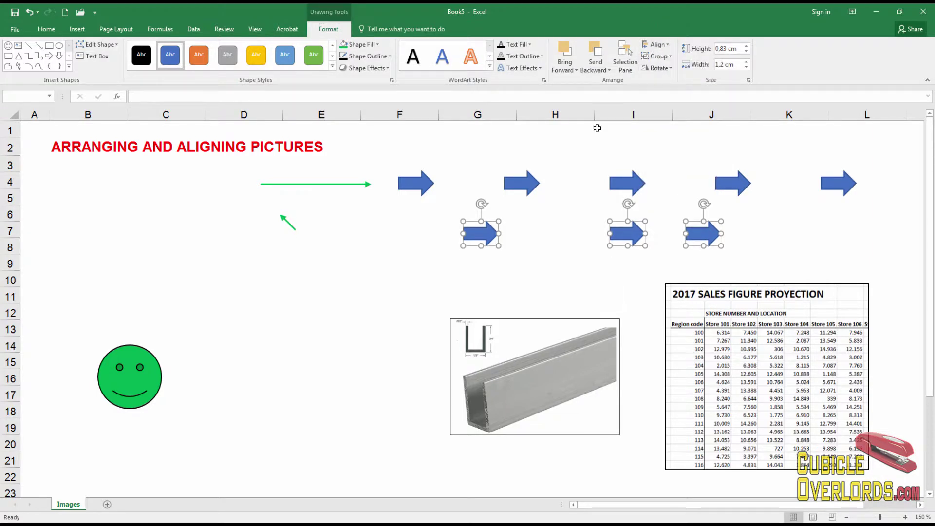
click(657, 44)
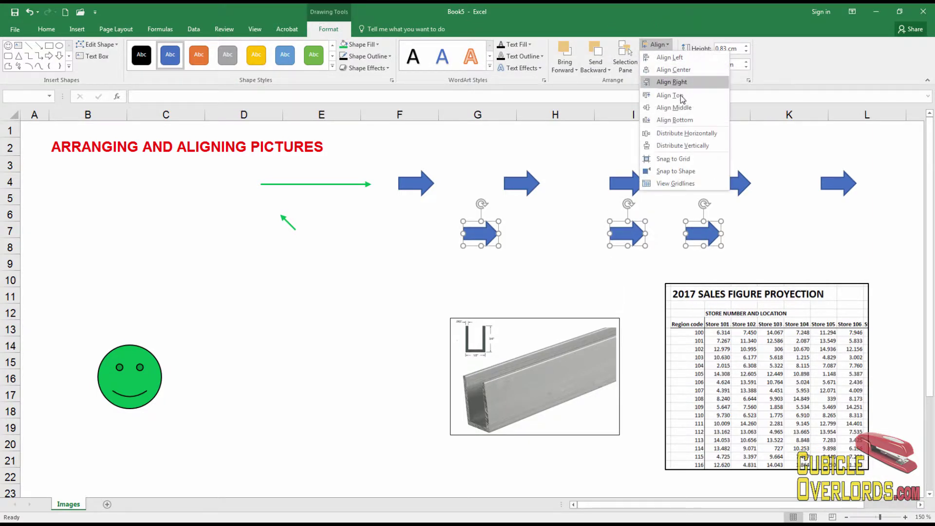
click(685, 133)
click(575, 287)
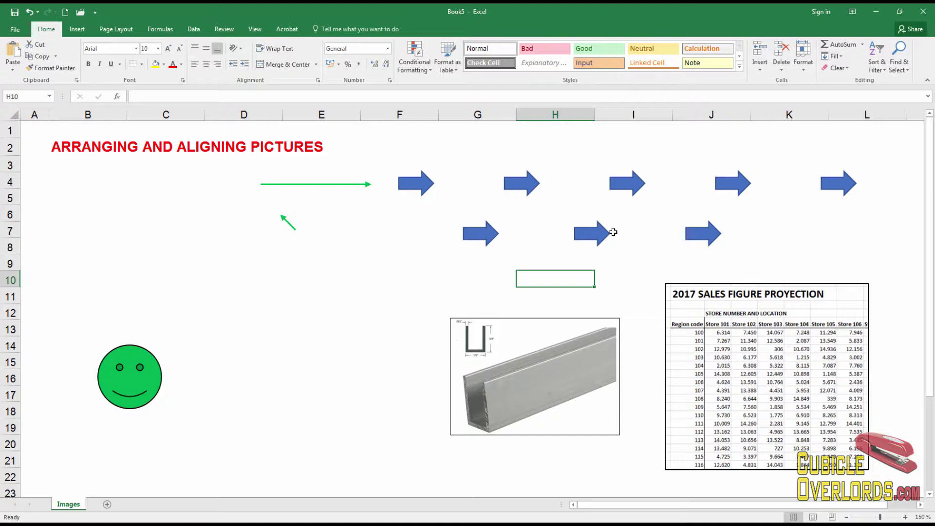
- Ctrl-select the three row-7 arrows and drag them together up into row 4
click(480, 236)
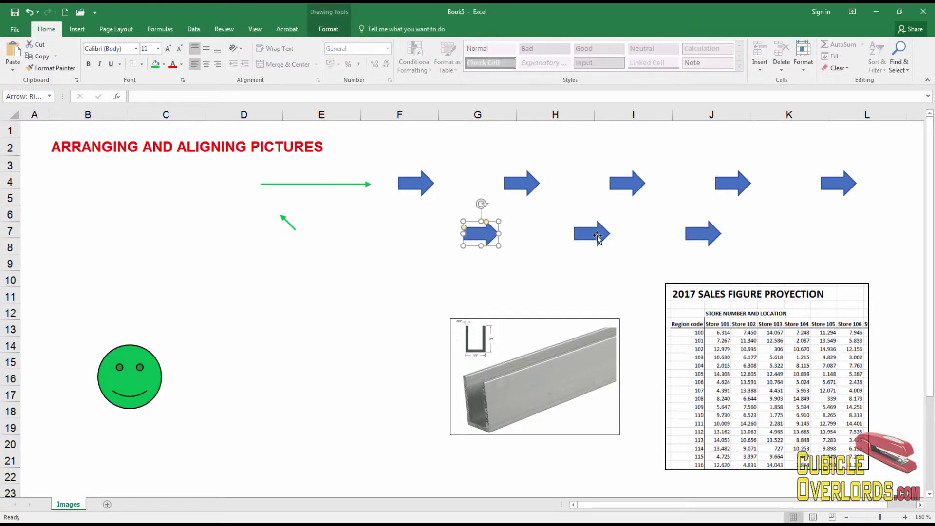
ctrl+click(594, 235)
ctrl+click(720, 238)
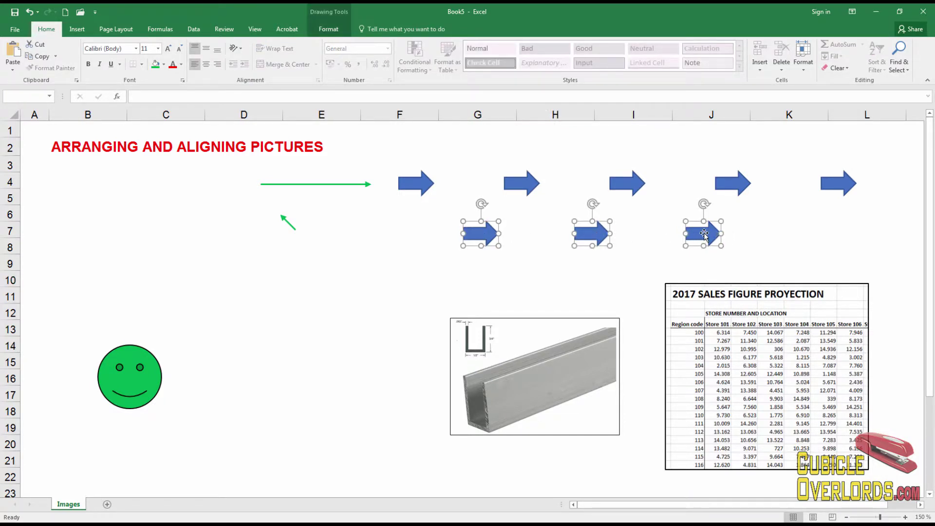
drag(719, 238, 687, 182)
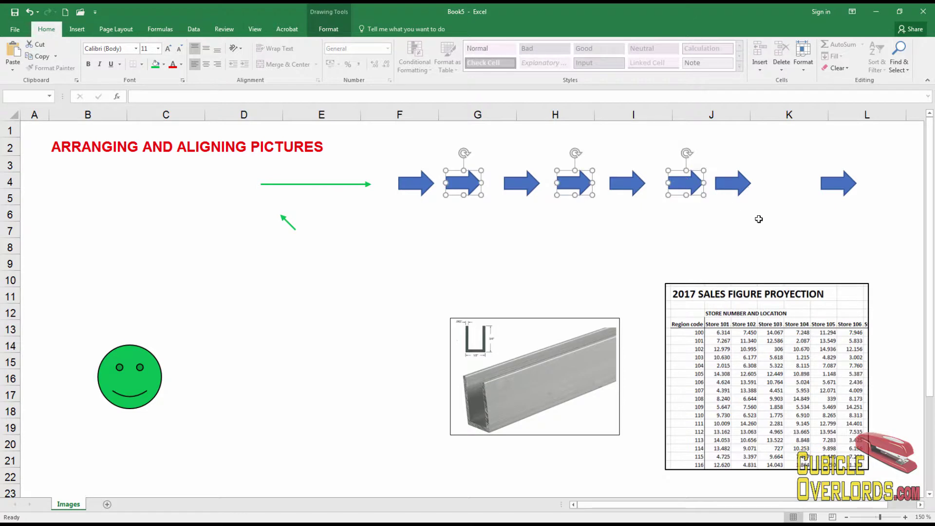
click(734, 227)
click(419, 183)
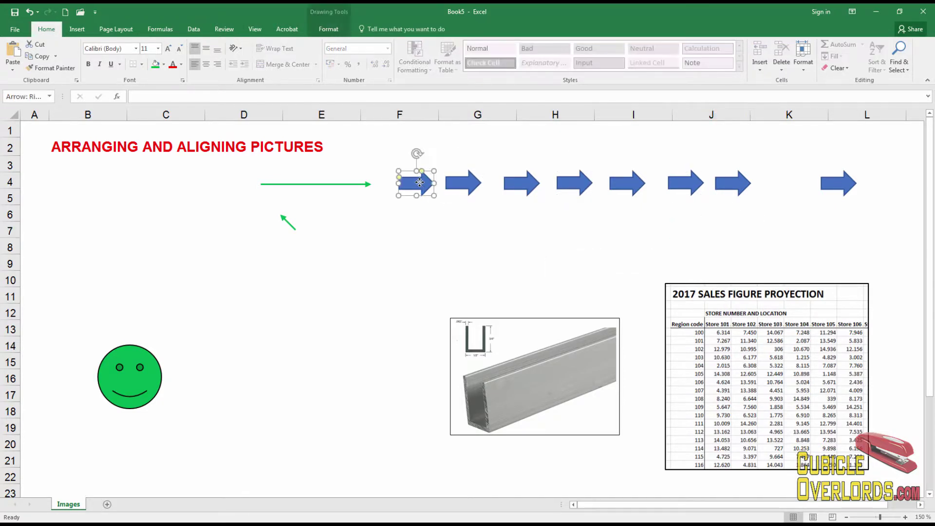
click(477, 188)
click(538, 225)
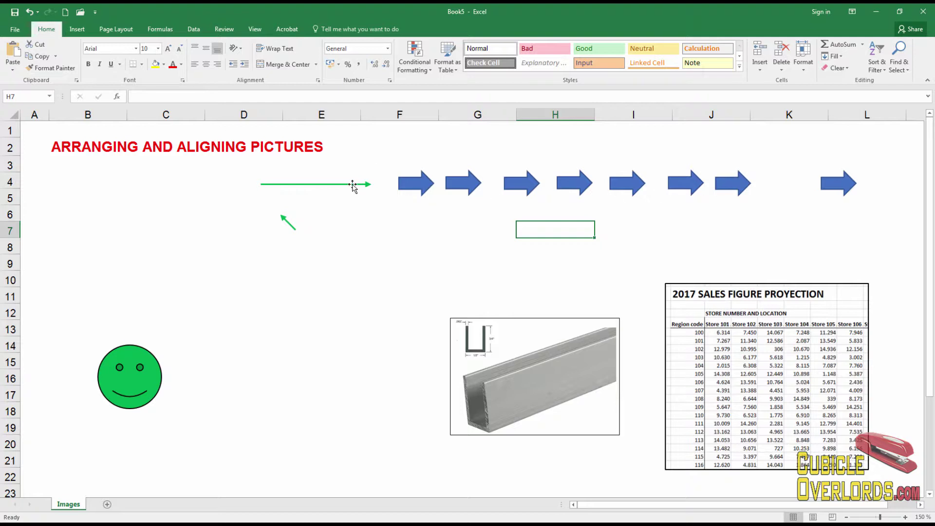
drag(354, 187, 378, 278)
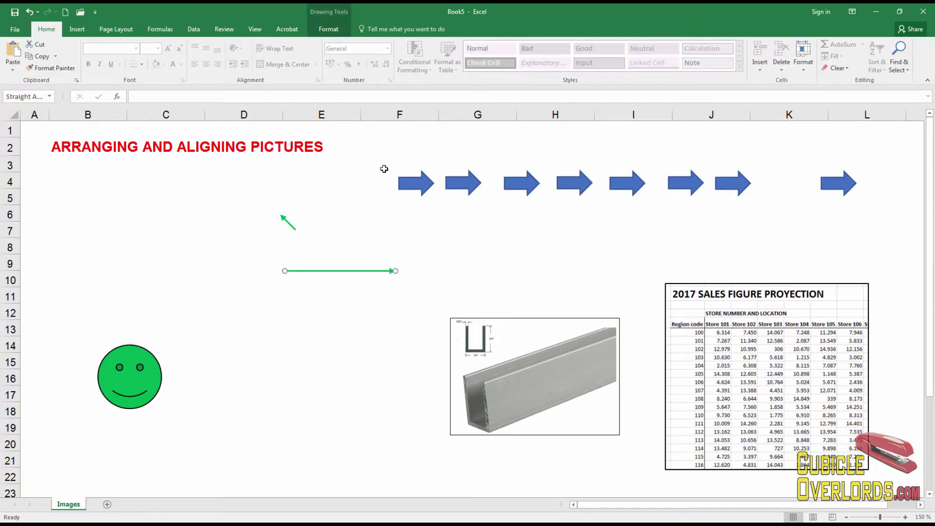
click(417, 183)
ctrl+click(463, 183)
ctrl+click(527, 190)
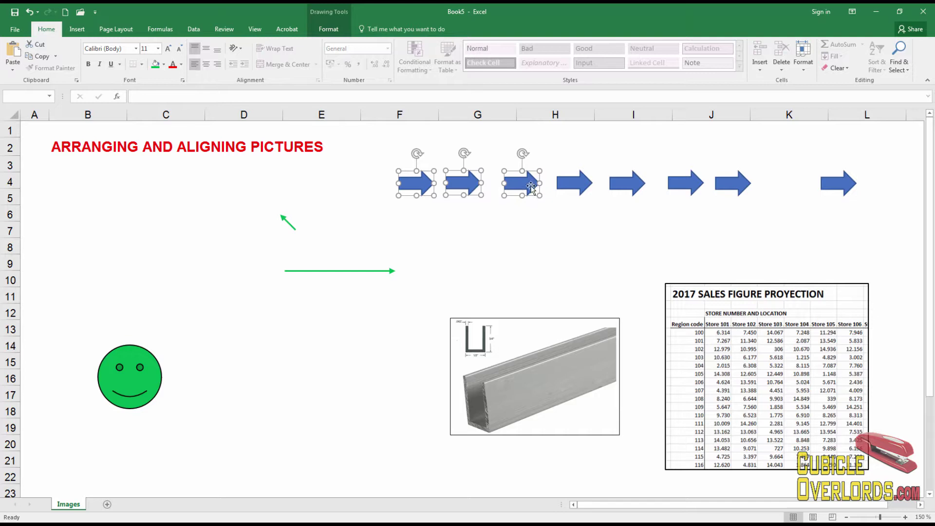
drag(528, 190, 325, 188)
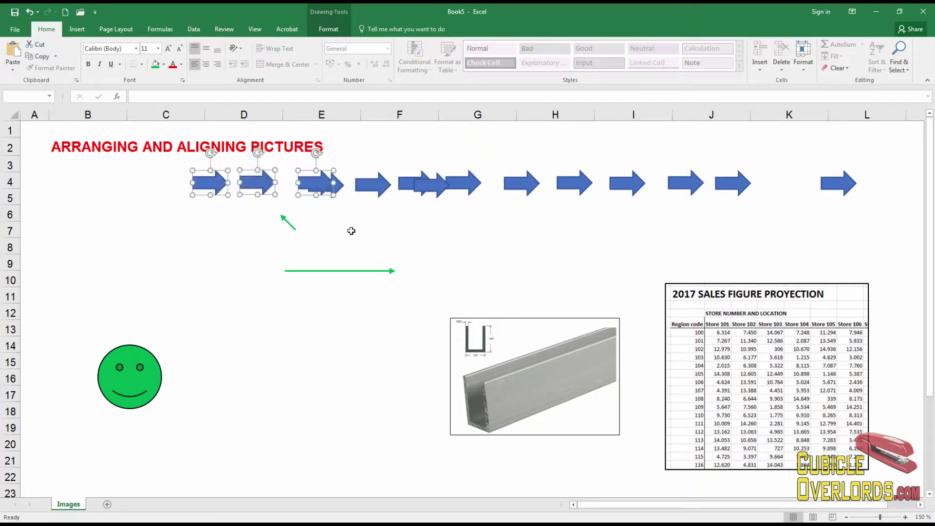
click(400, 229)
click(225, 190)
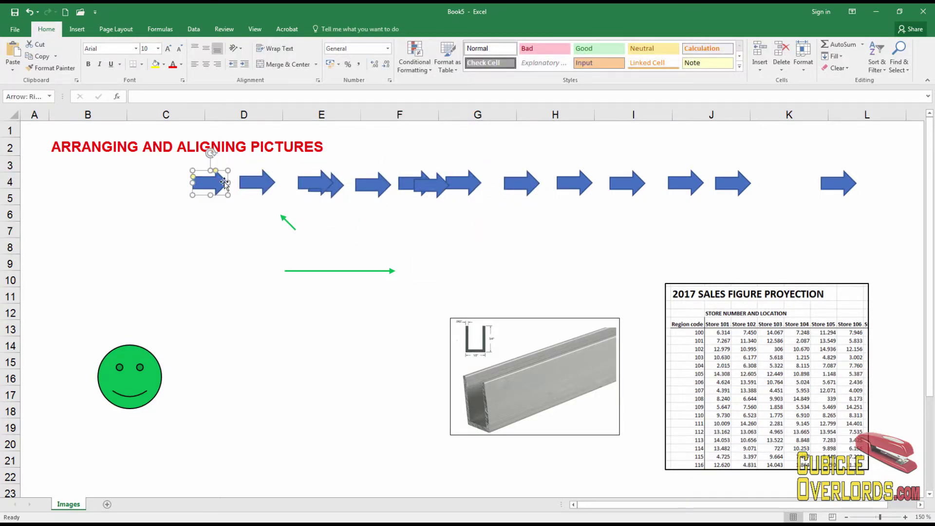
ctrl+click(254, 185)
ctrl+click(331, 190)
click(362, 213)
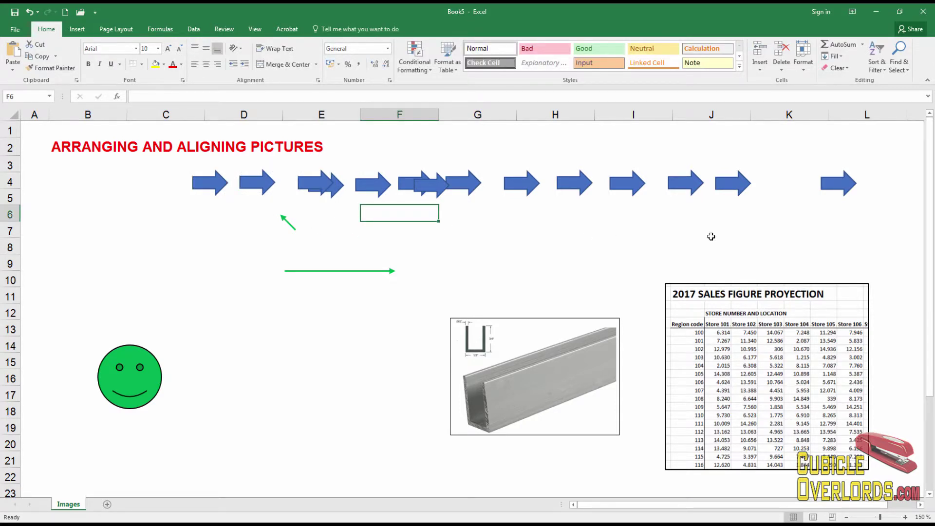
- Turn on Select Objects from Home > Find & Select, starting from cell G6
click(503, 219)
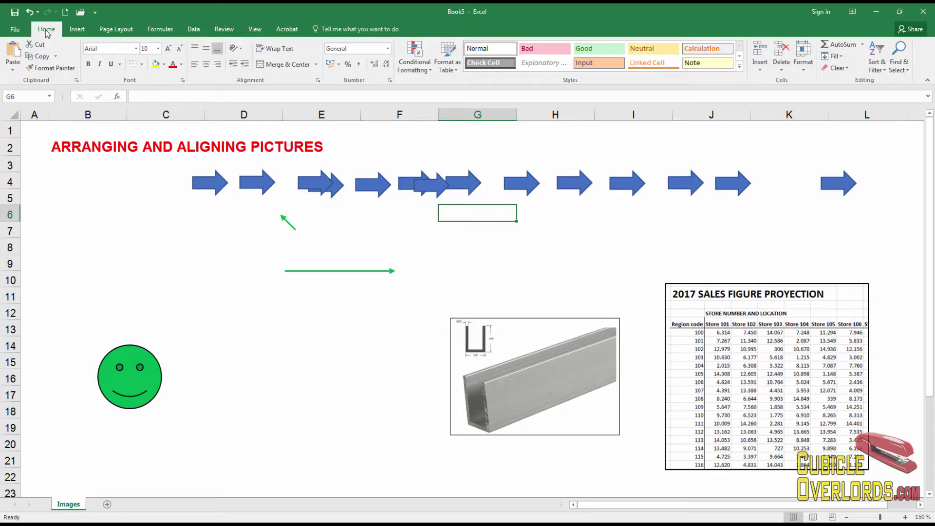
click(906, 68)
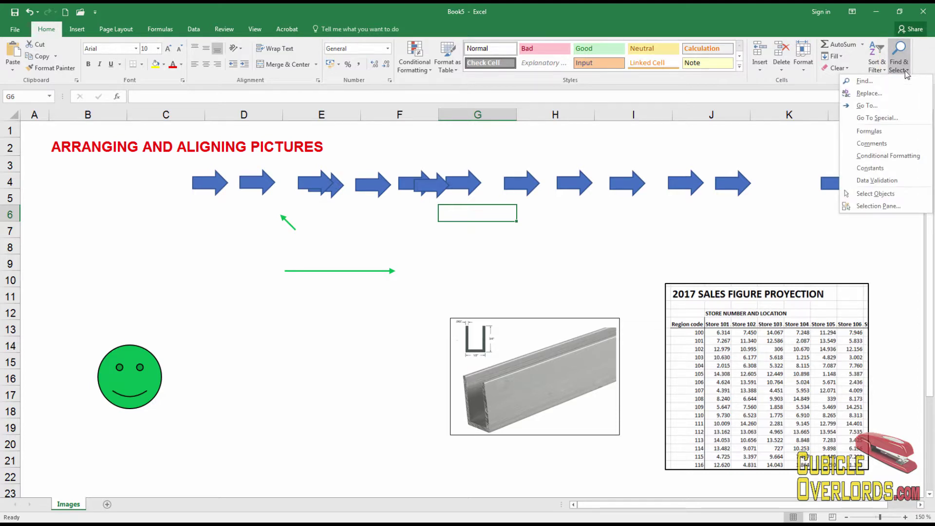
click(876, 194)
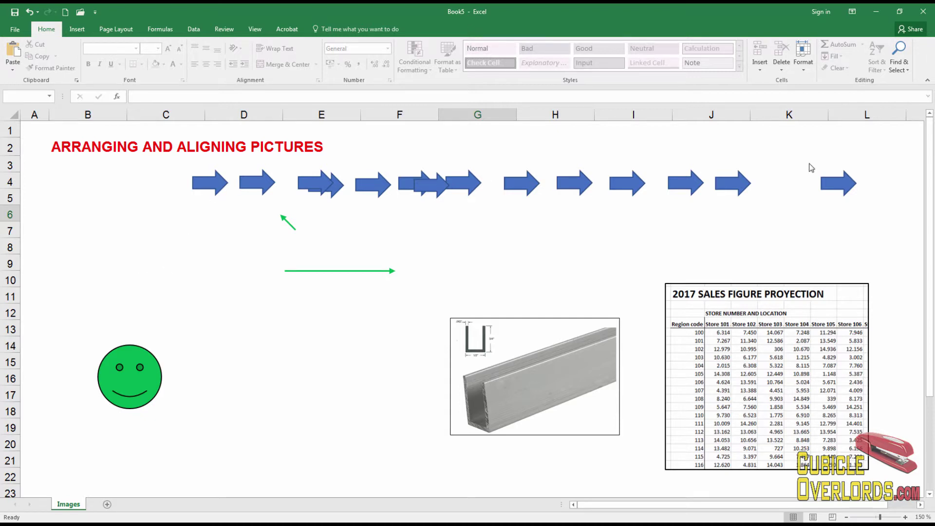
- Marquee-select every blue arrow in row 4, then switch Select Objects mode back off
click(199, 245)
mouse_move(168, 155)
mouse_down()
mouse_move(371, 185)
mouse_move(892, 188)
mouse_move(892, 202)
mouse_up()
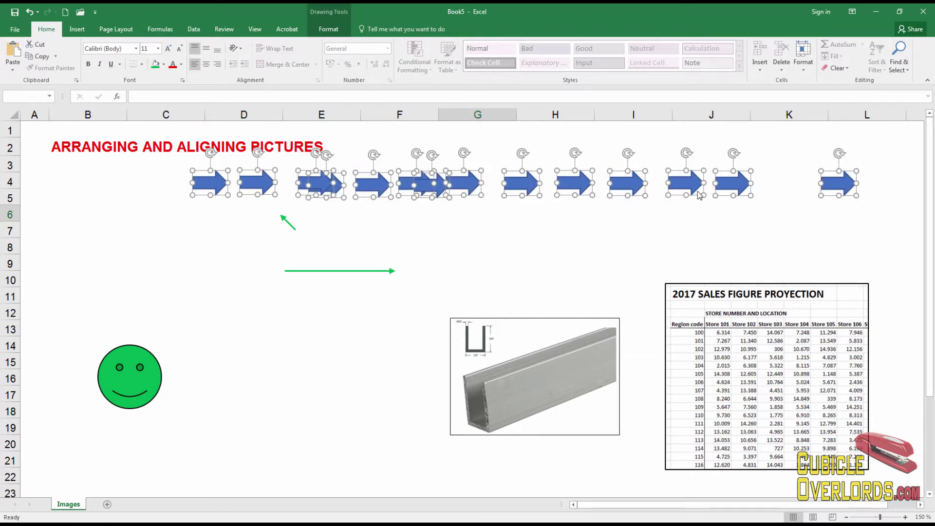
click(906, 73)
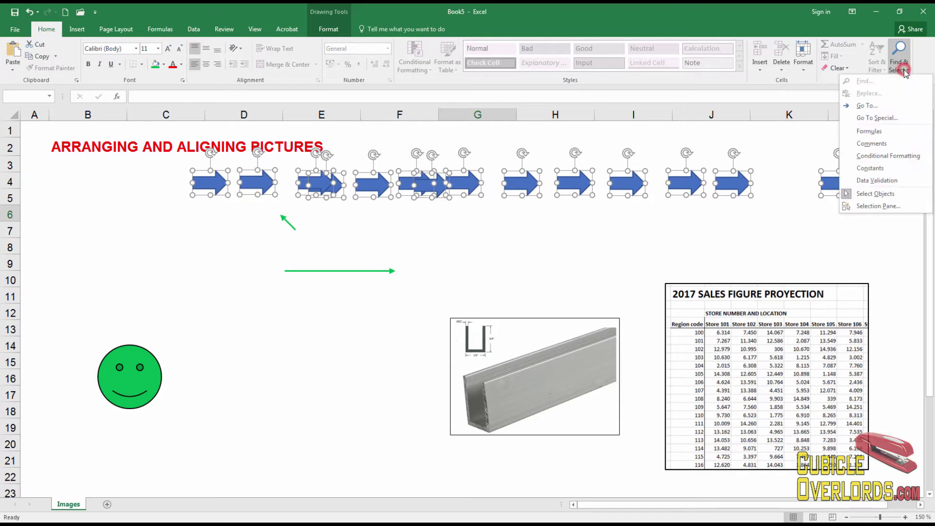
click(873, 194)
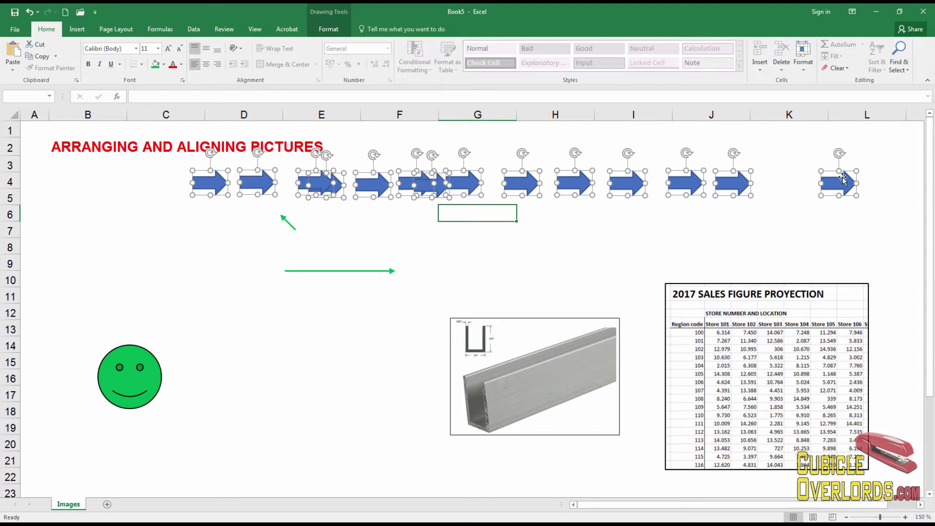
- Align the arrows' middles, distribute them horizontally from column C to L, then deselect
click(330, 31)
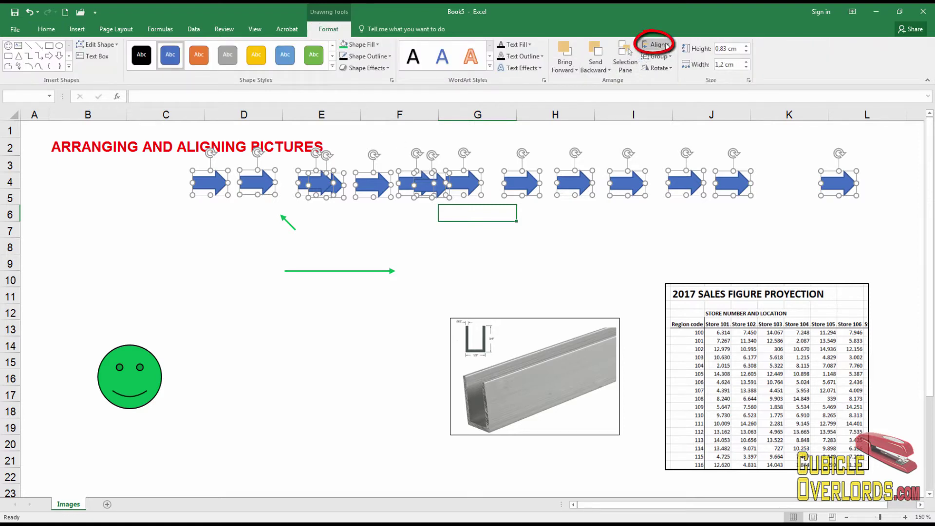
click(666, 46)
click(682, 108)
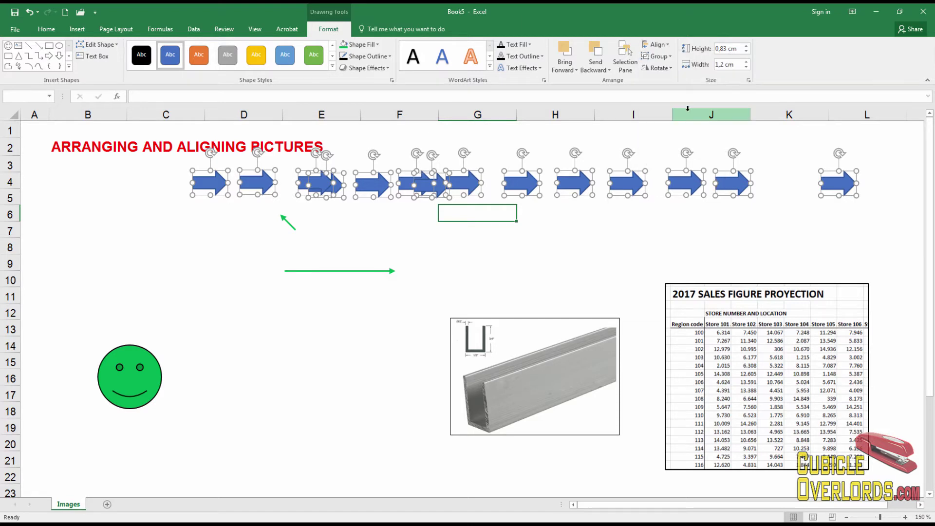
click(659, 45)
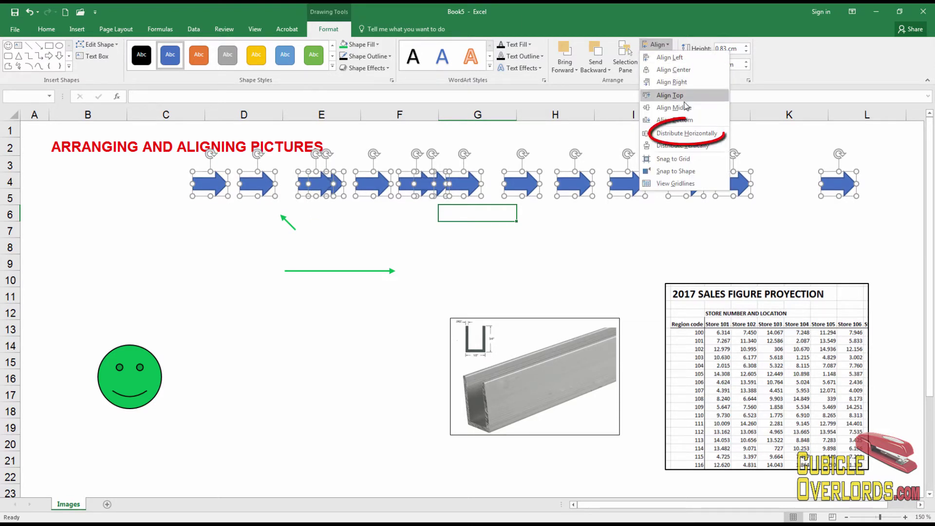
click(689, 133)
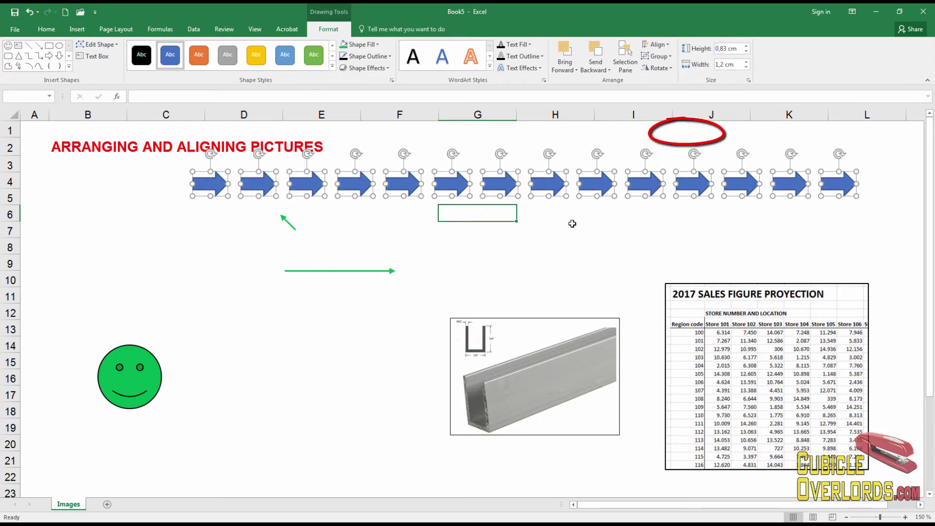
click(549, 247)
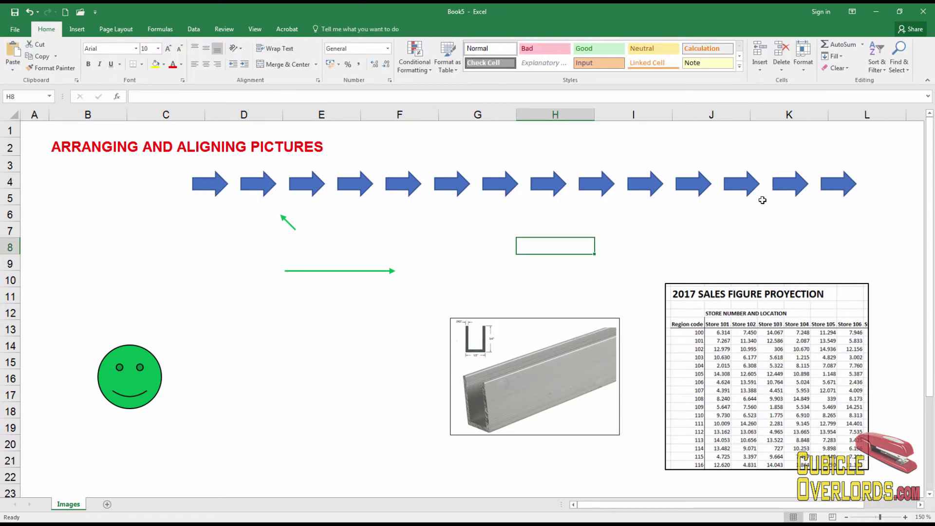
- Drag the leftmost arrow into column B and marquee-select all the arrows with Select Objects
click(199, 189)
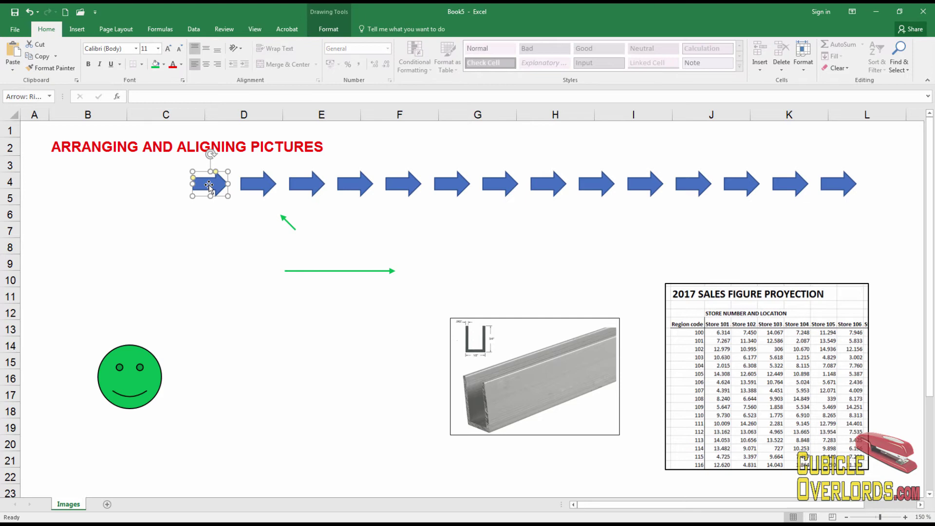
drag(200, 189, 72, 189)
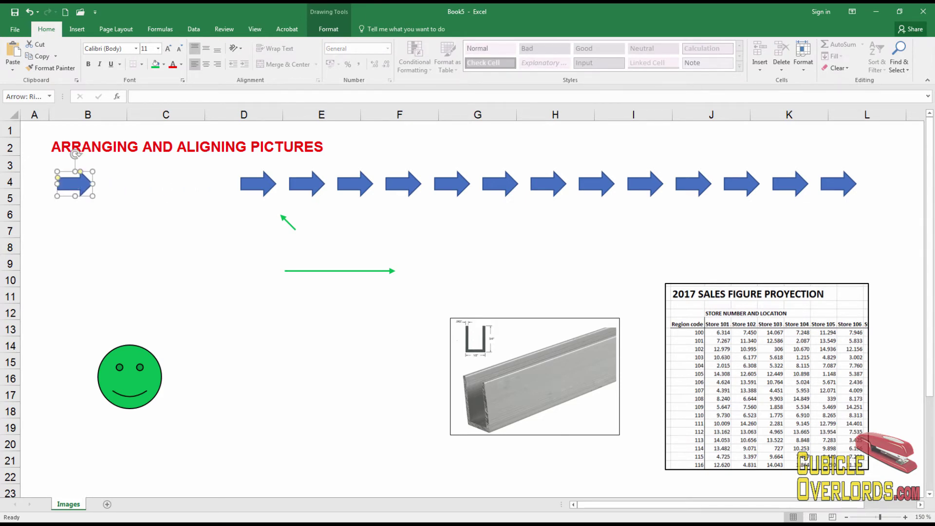
click(900, 64)
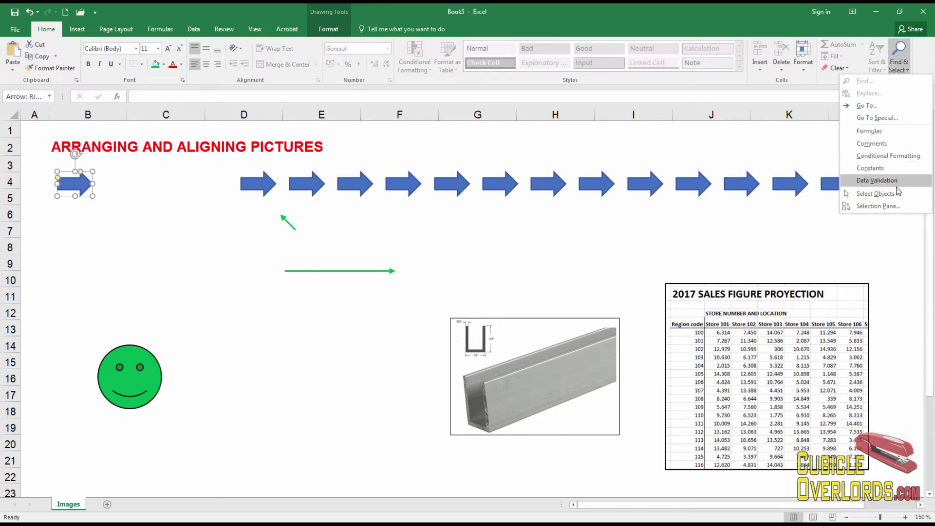
click(896, 194)
drag(40, 156, 535, 211)
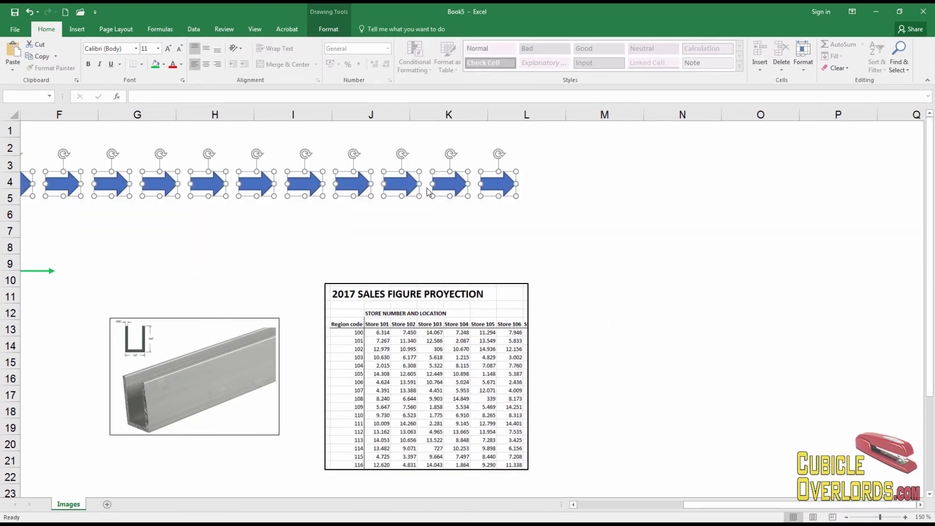
- Distribute the selected arrows horizontally so they spread evenly from column B to L
click(321, 31)
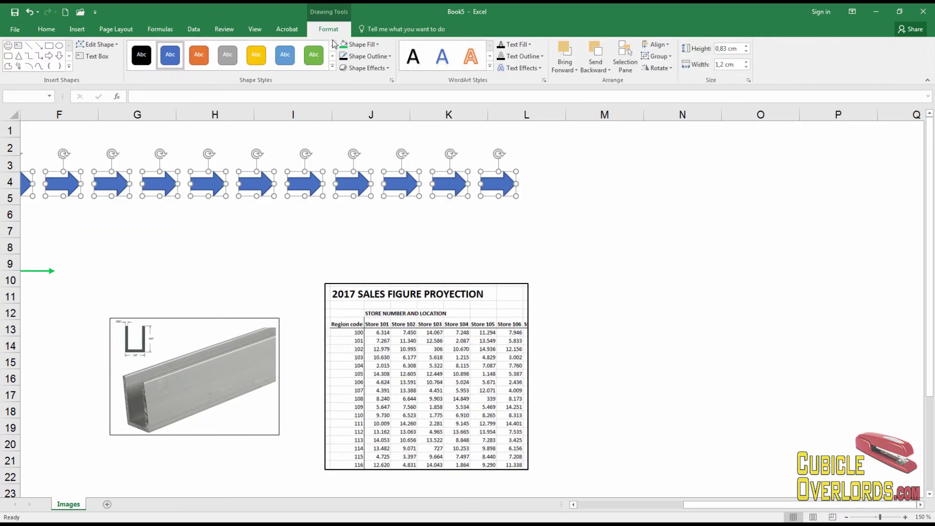
click(655, 44)
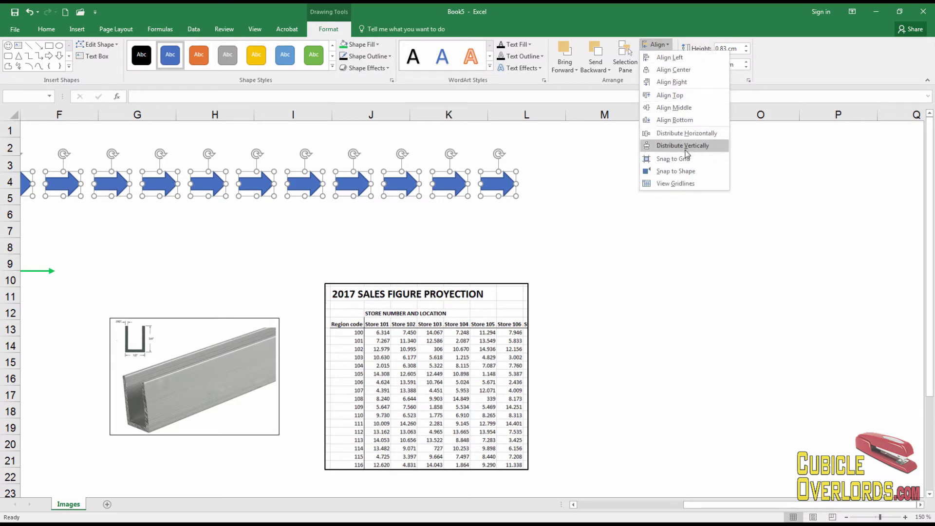
click(696, 134)
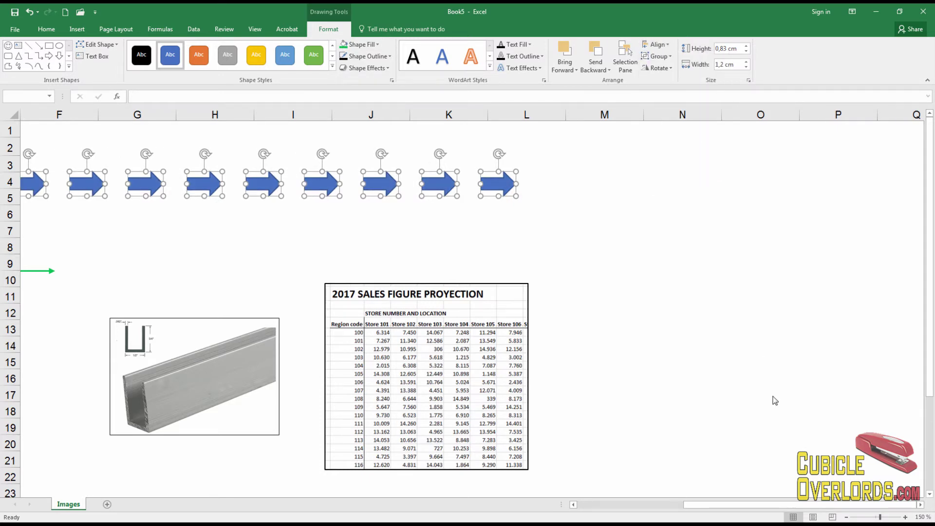
drag(718, 512, 515, 516)
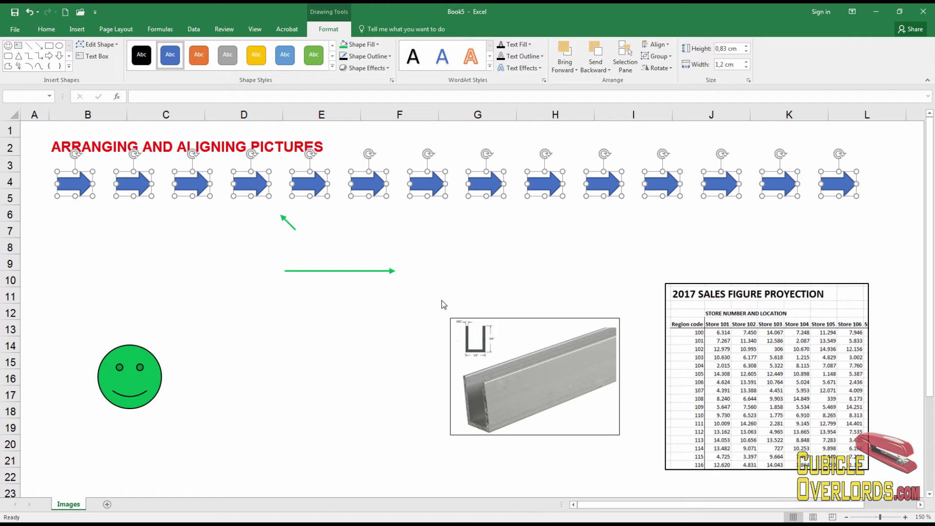
- Deselect the arrows, toggle Select Objects off, and select cell B6
click(395, 225)
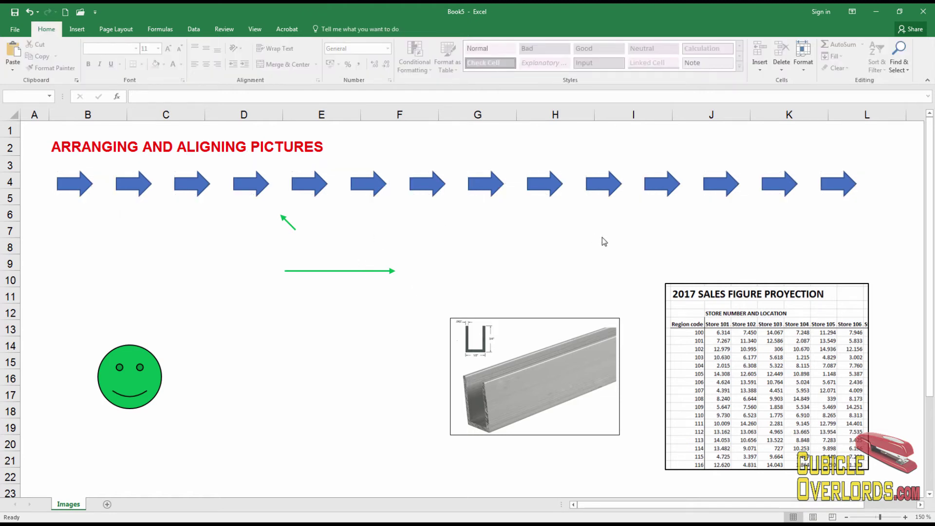
click(902, 66)
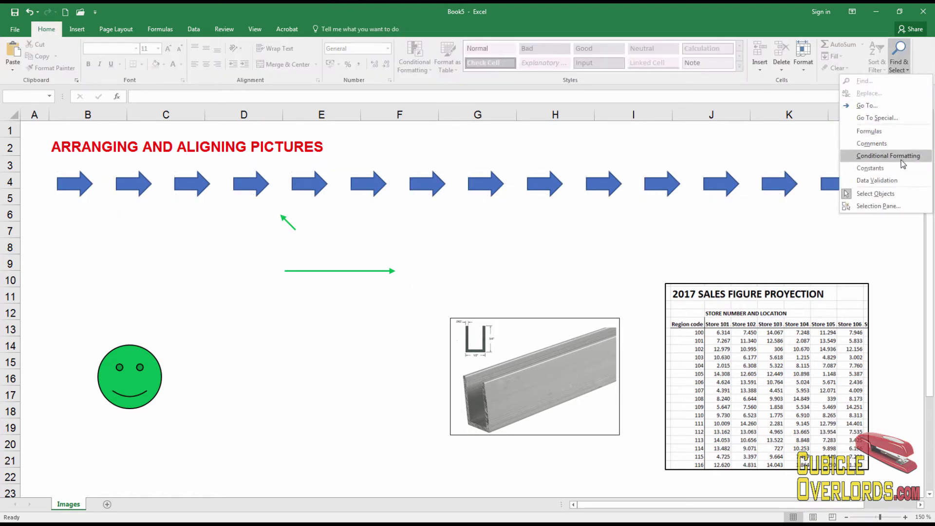
click(897, 192)
click(73, 218)
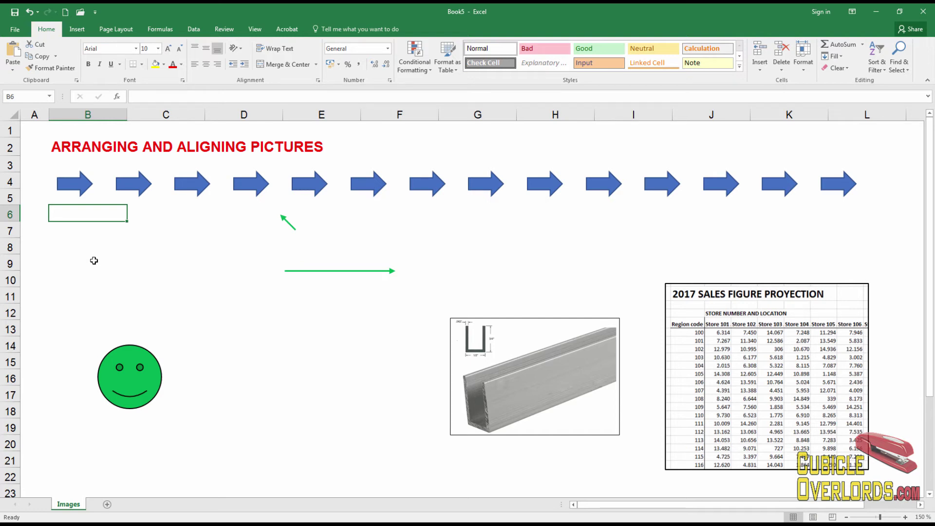
click(241, 187)
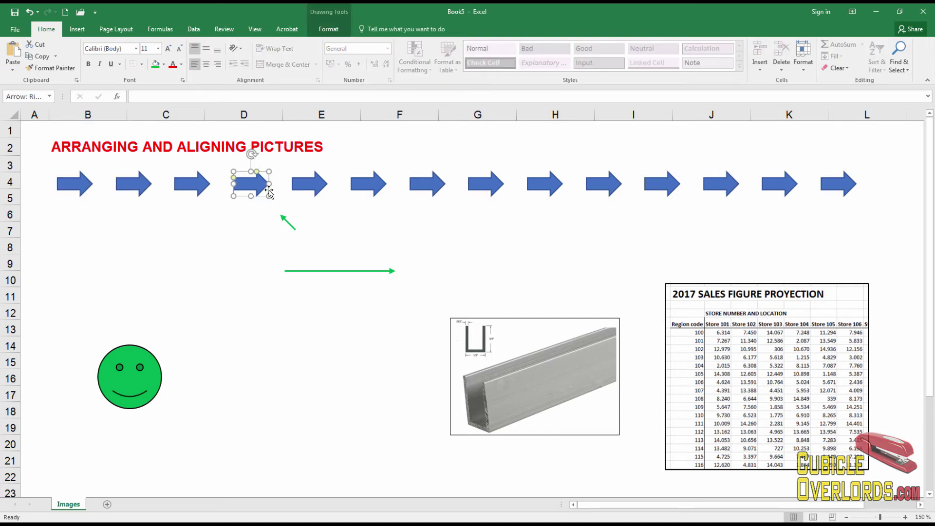
click(327, 30)
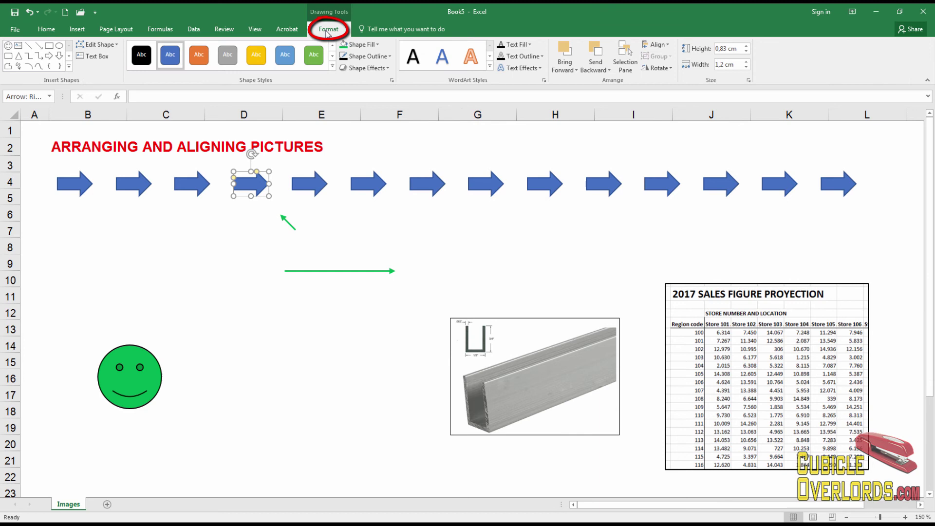
click(659, 44)
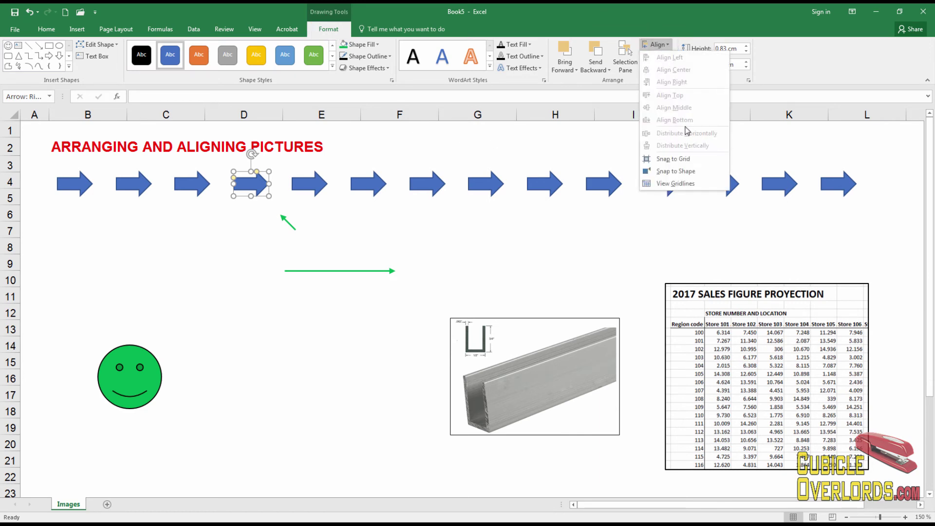
click(346, 224)
click(317, 226)
click(74, 227)
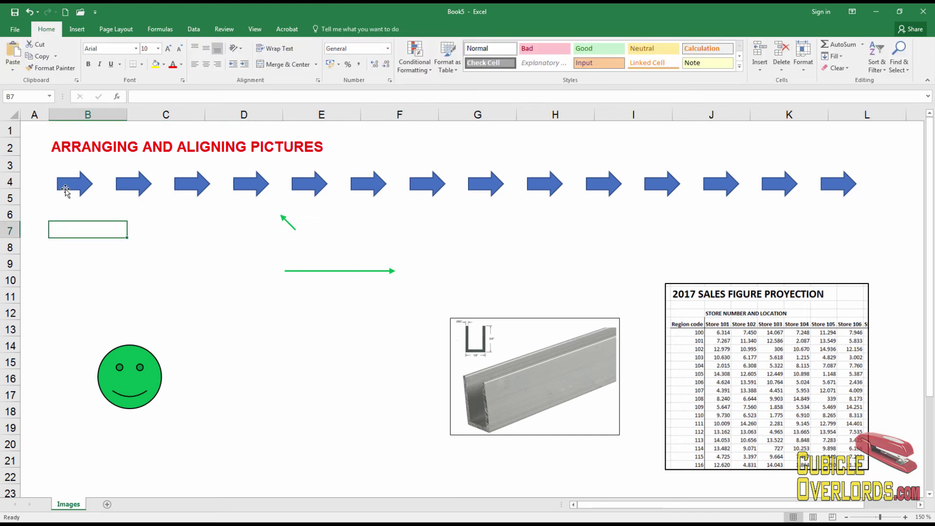